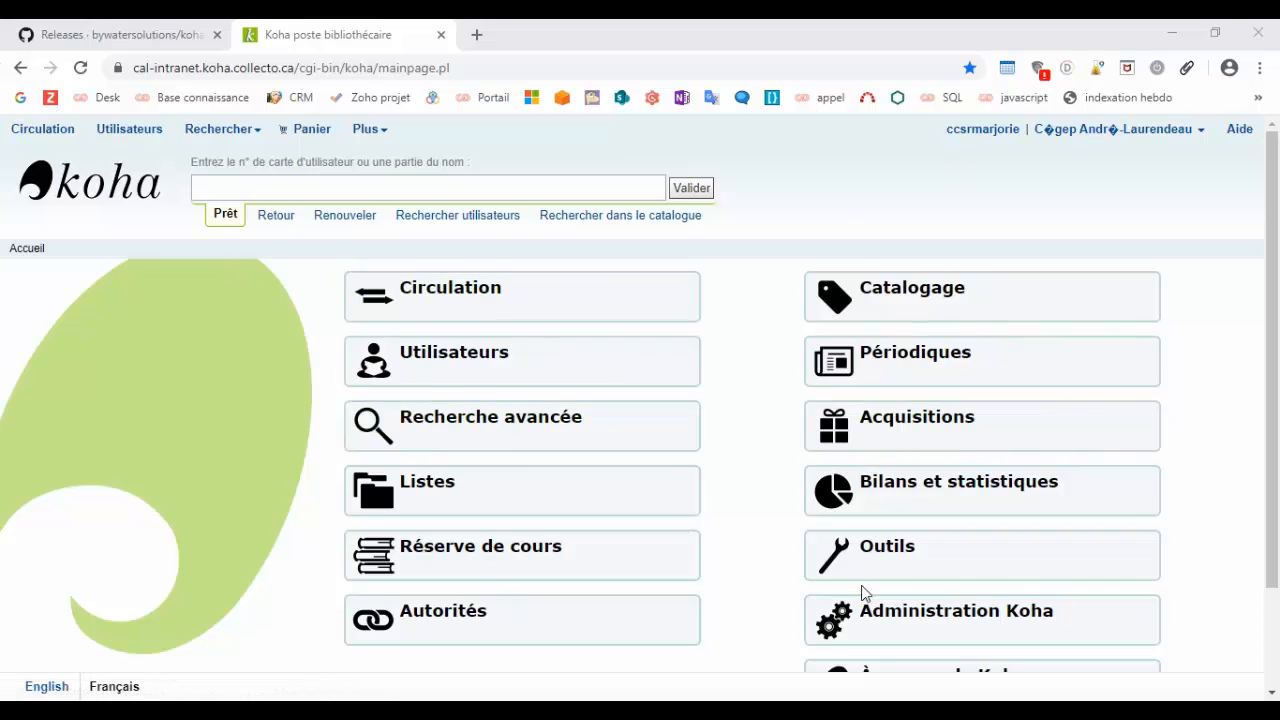
Open the plugin tool page from Koha's tools to see the installed plugins
click(868, 548)
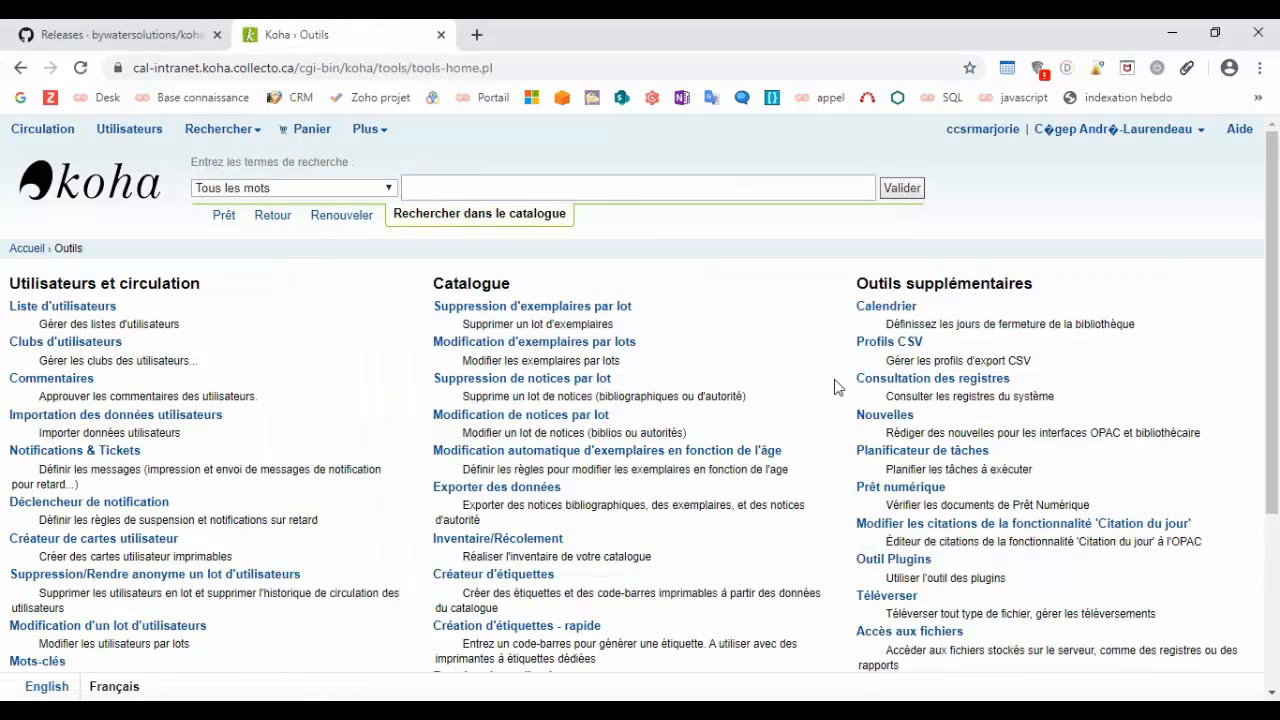
scroll(680, 290, down, 1)
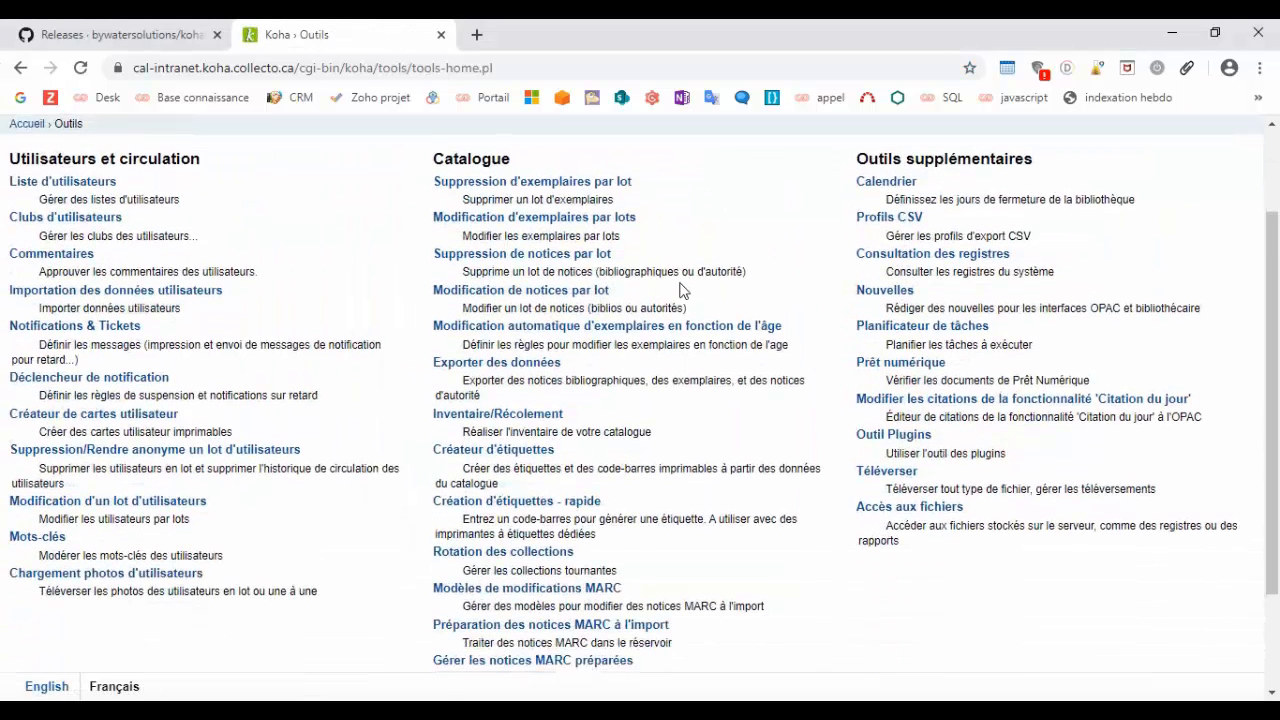
click(876, 438)
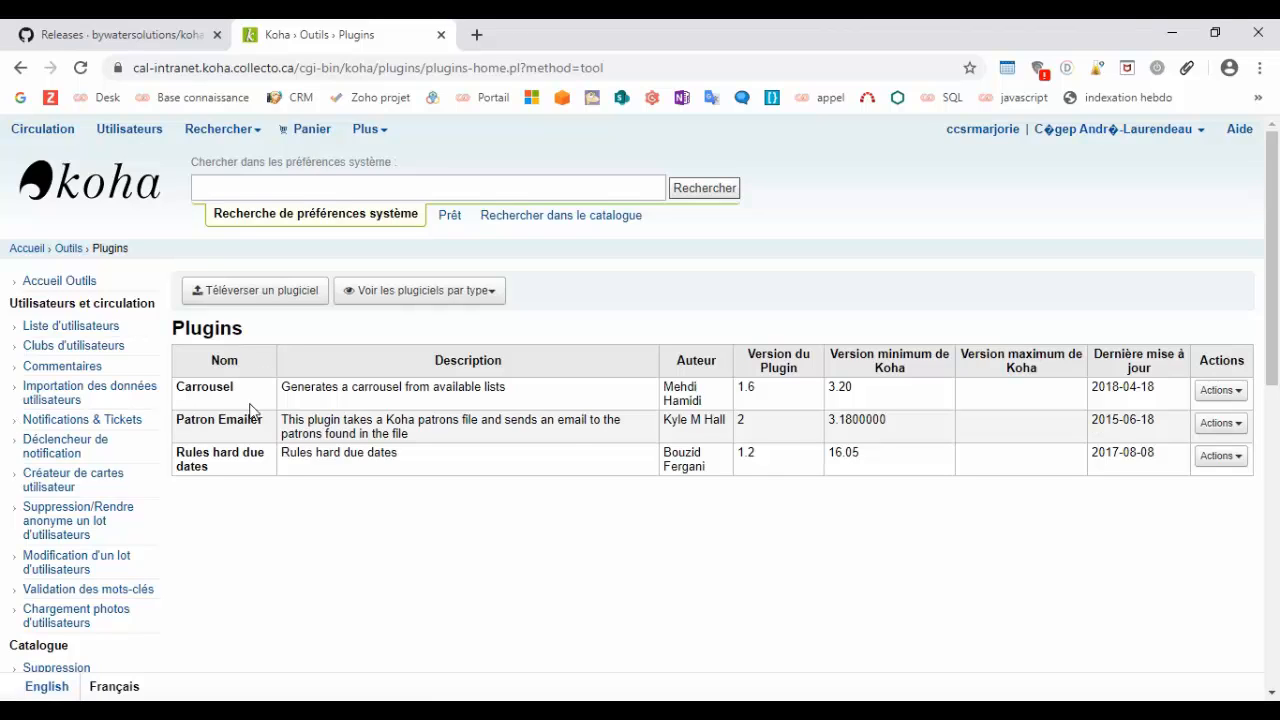
click(242, 297)
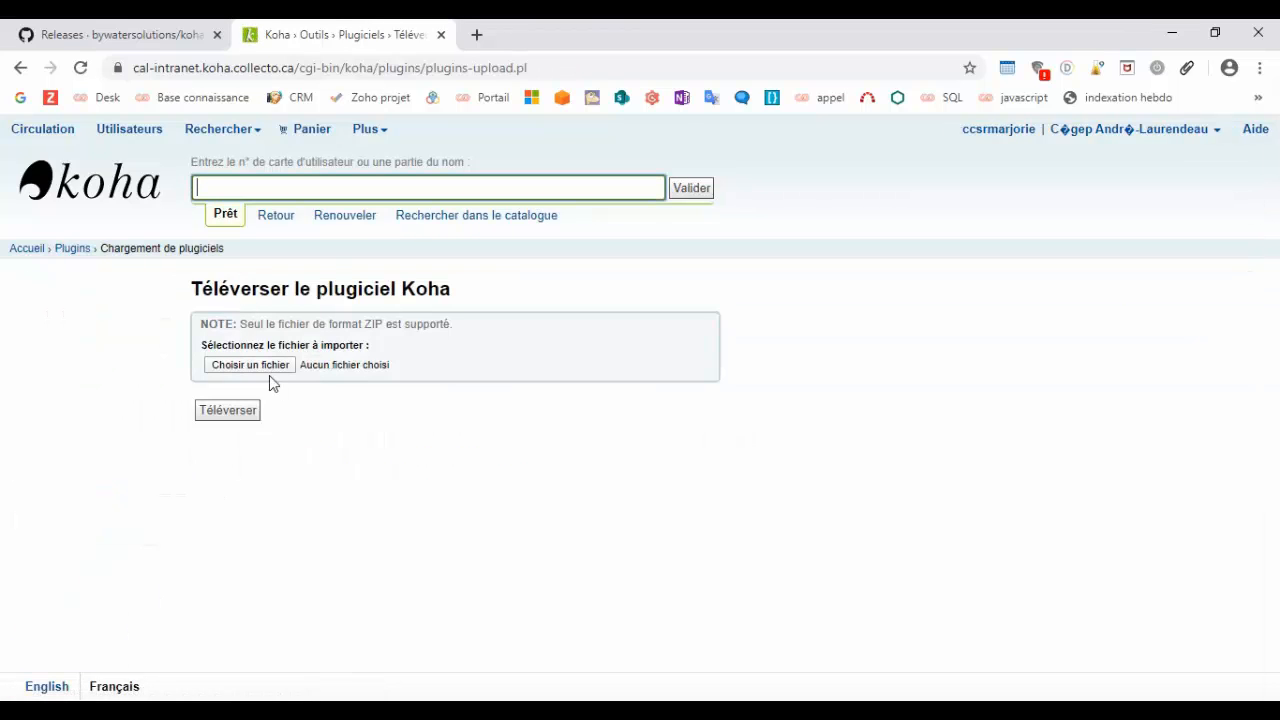
click(265, 369)
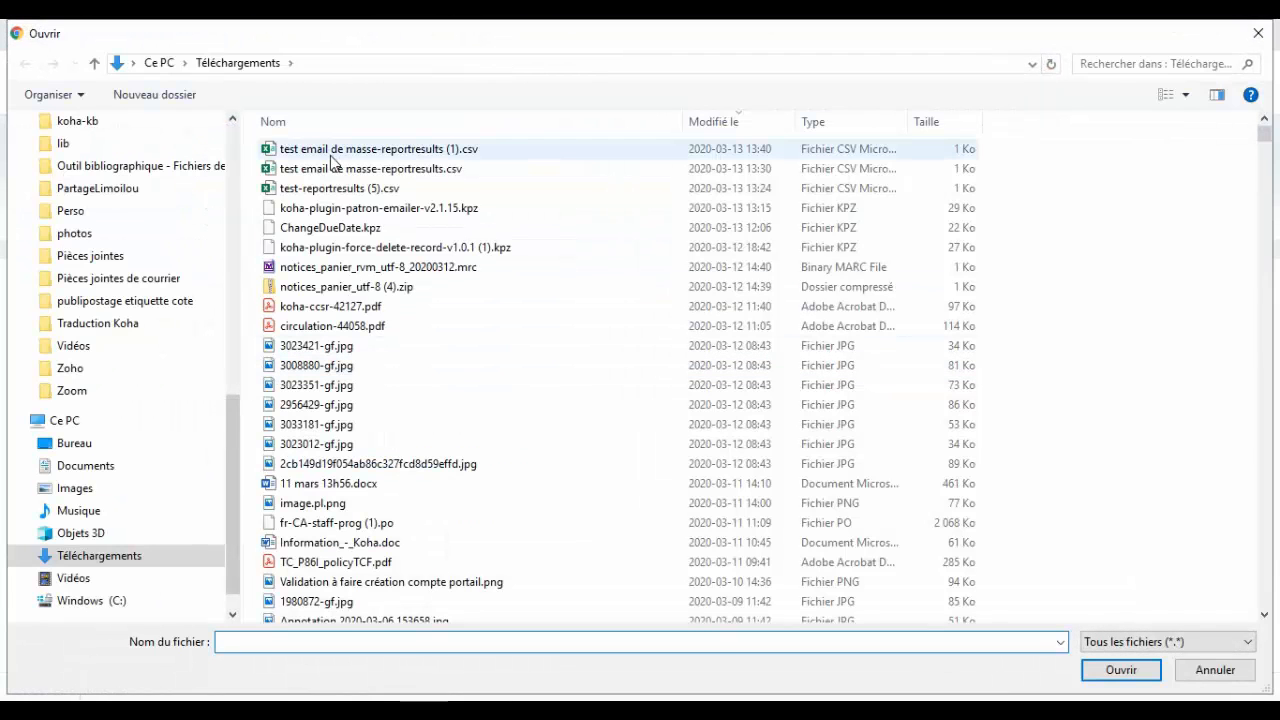
click(337, 207)
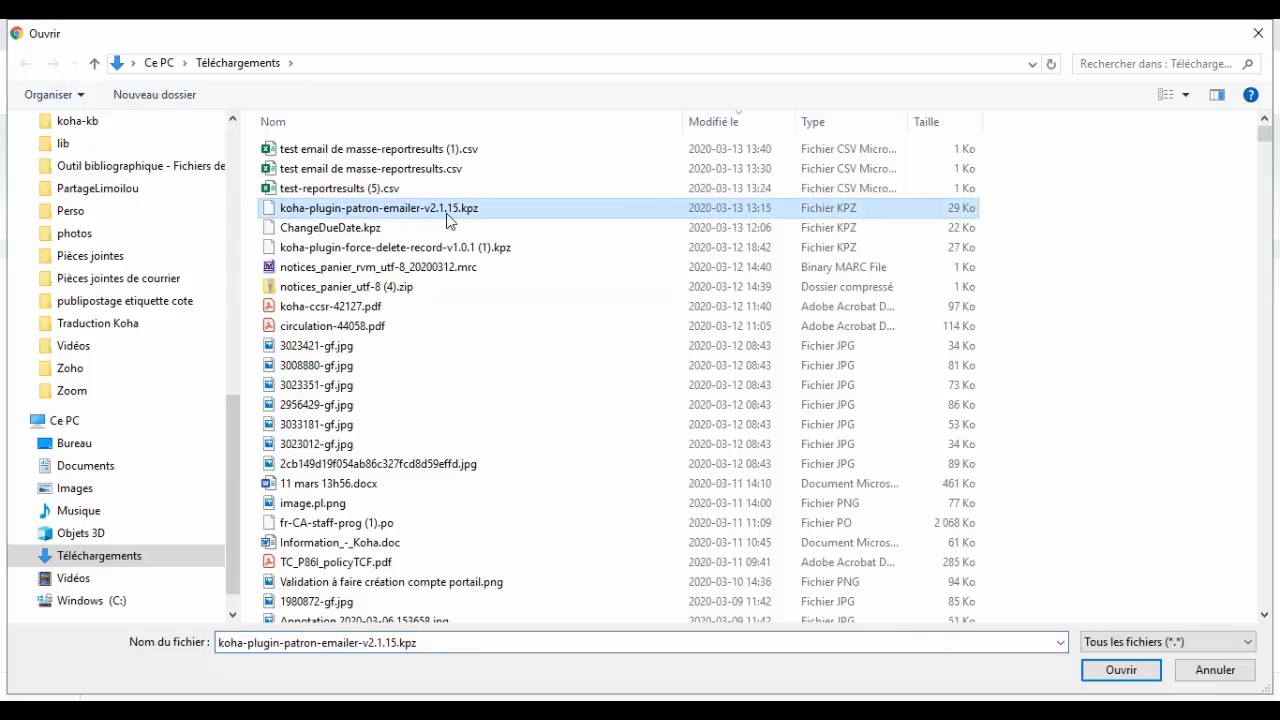
click(1232, 673)
click(72, 249)
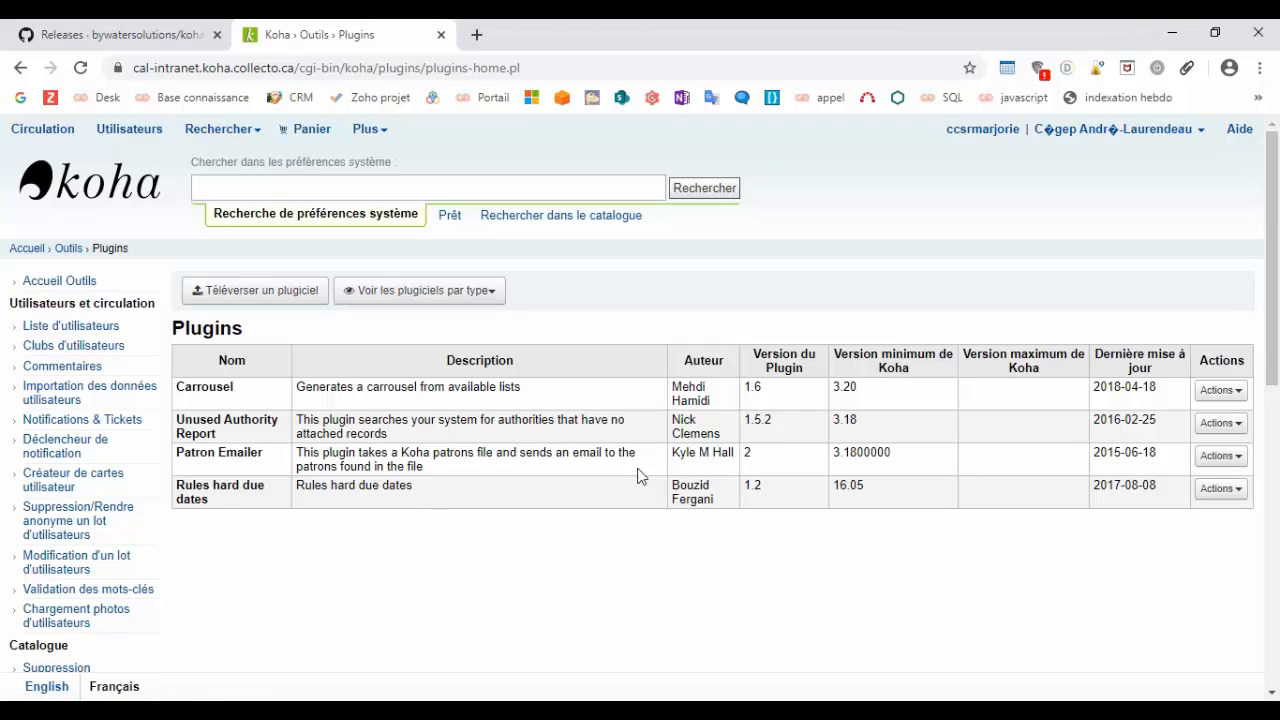
Open the saved reports in a separate browser tab and sort them by descending ID
click(378, 132)
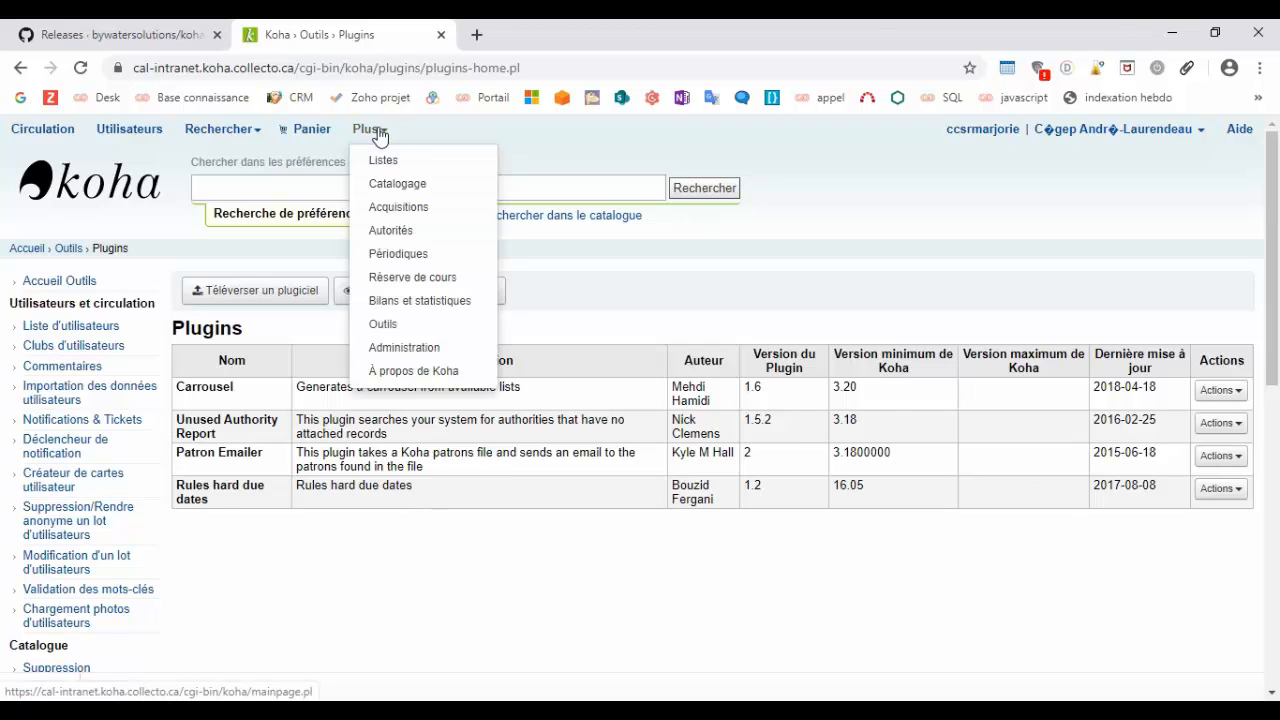
middle_click(422, 313)
click(507, 40)
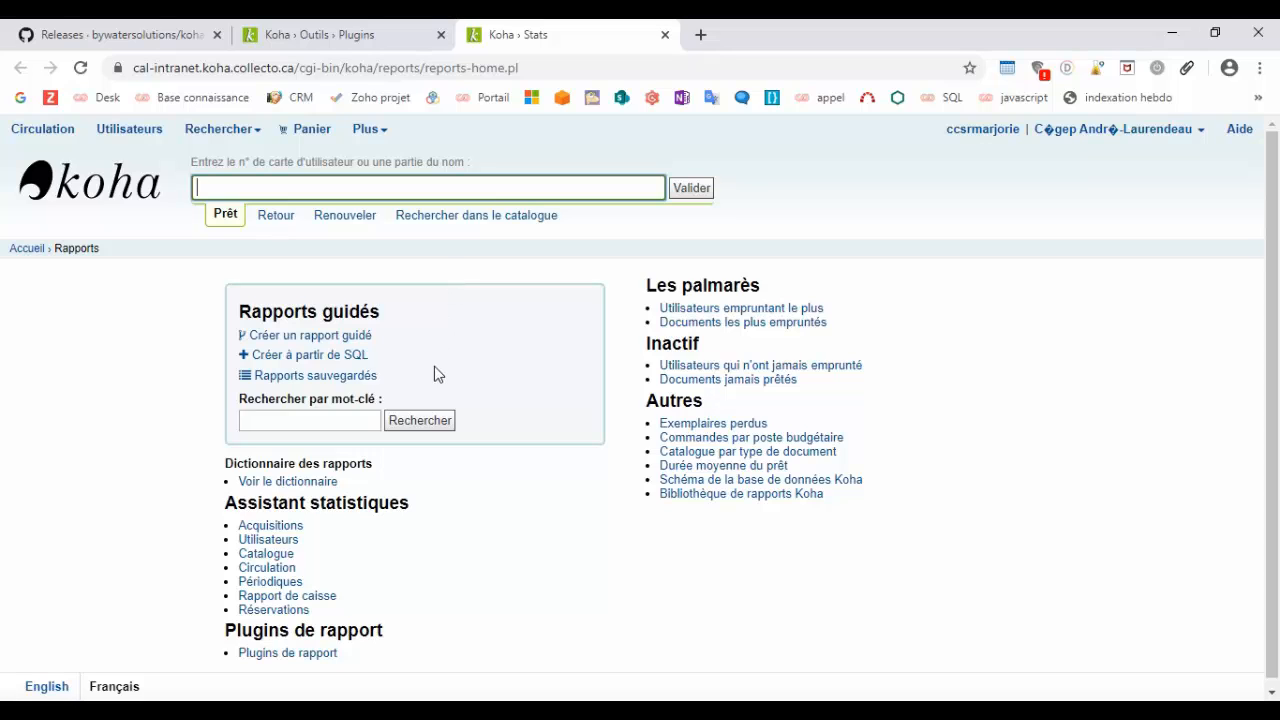
click(282, 379)
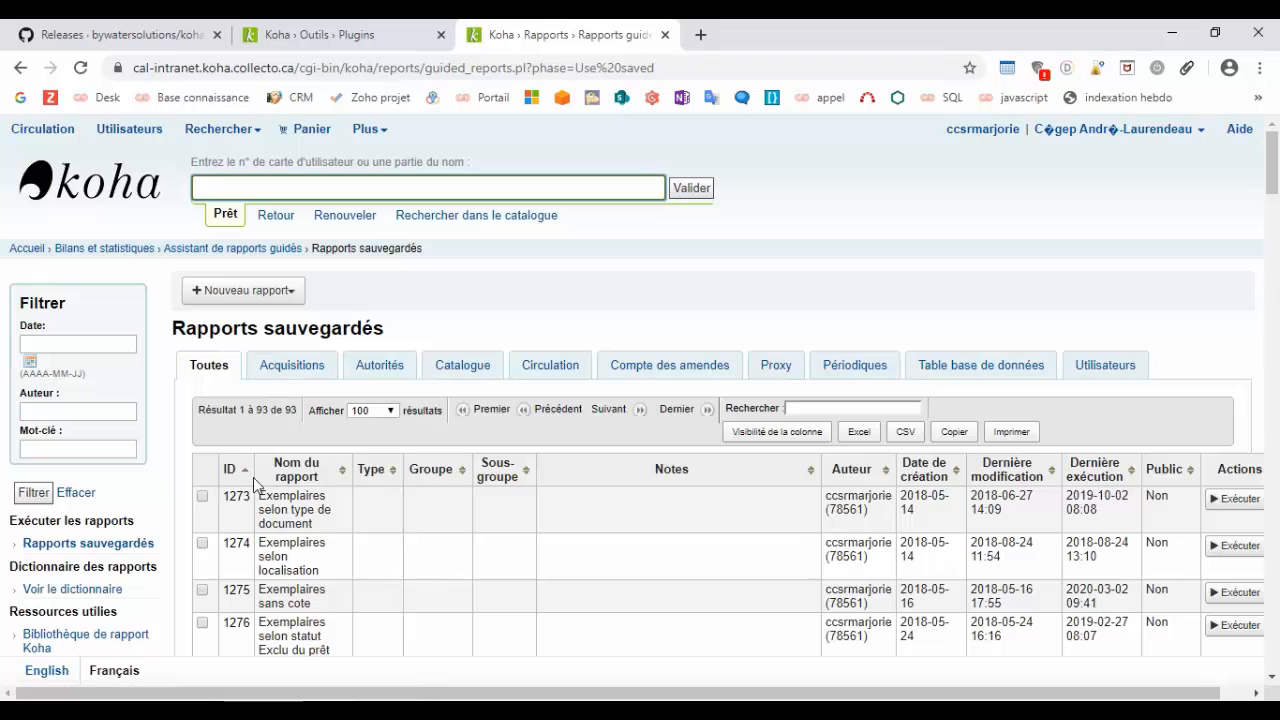
click(232, 469)
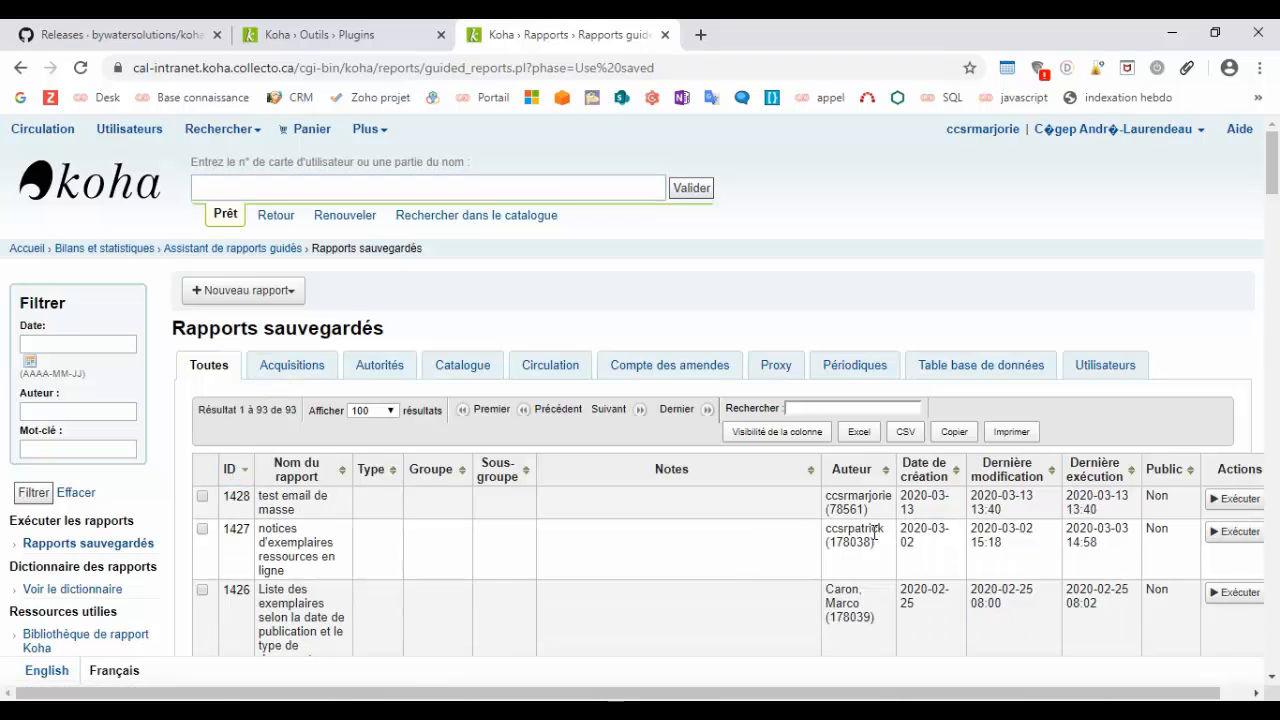
Open the saved report "test email de masse" for editing
drag(581, 694, 611, 694)
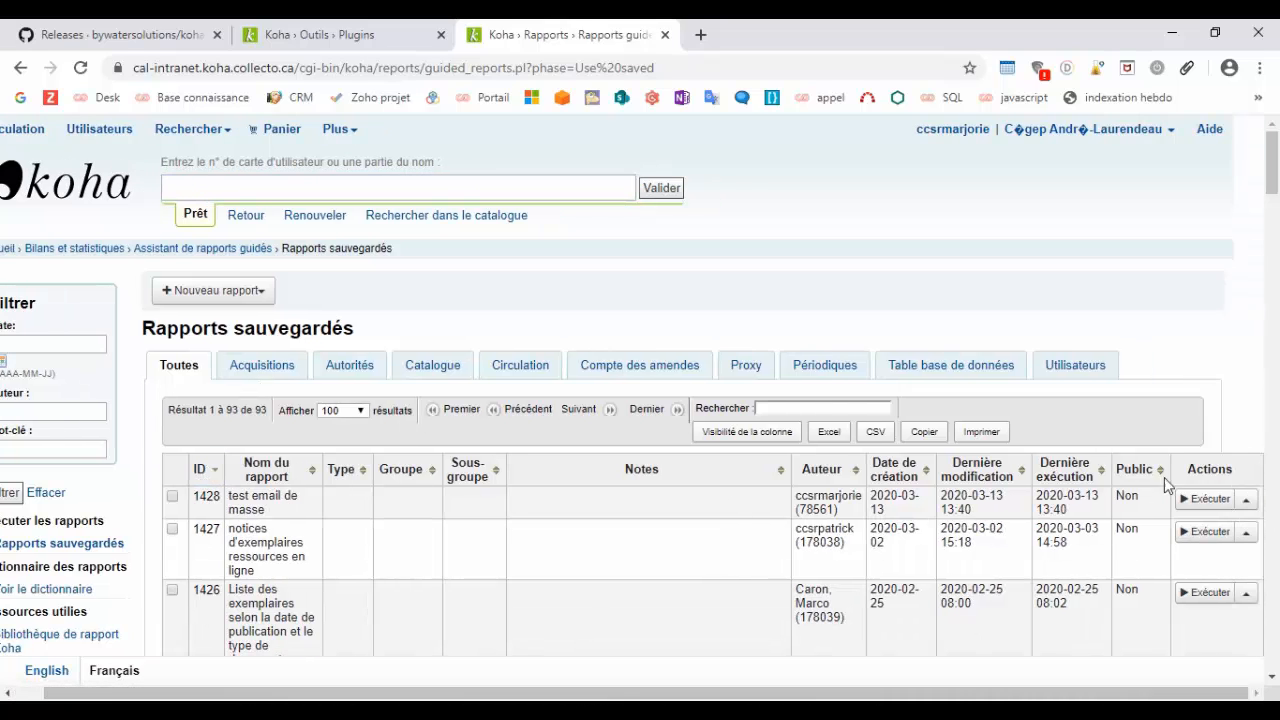
click(1246, 499)
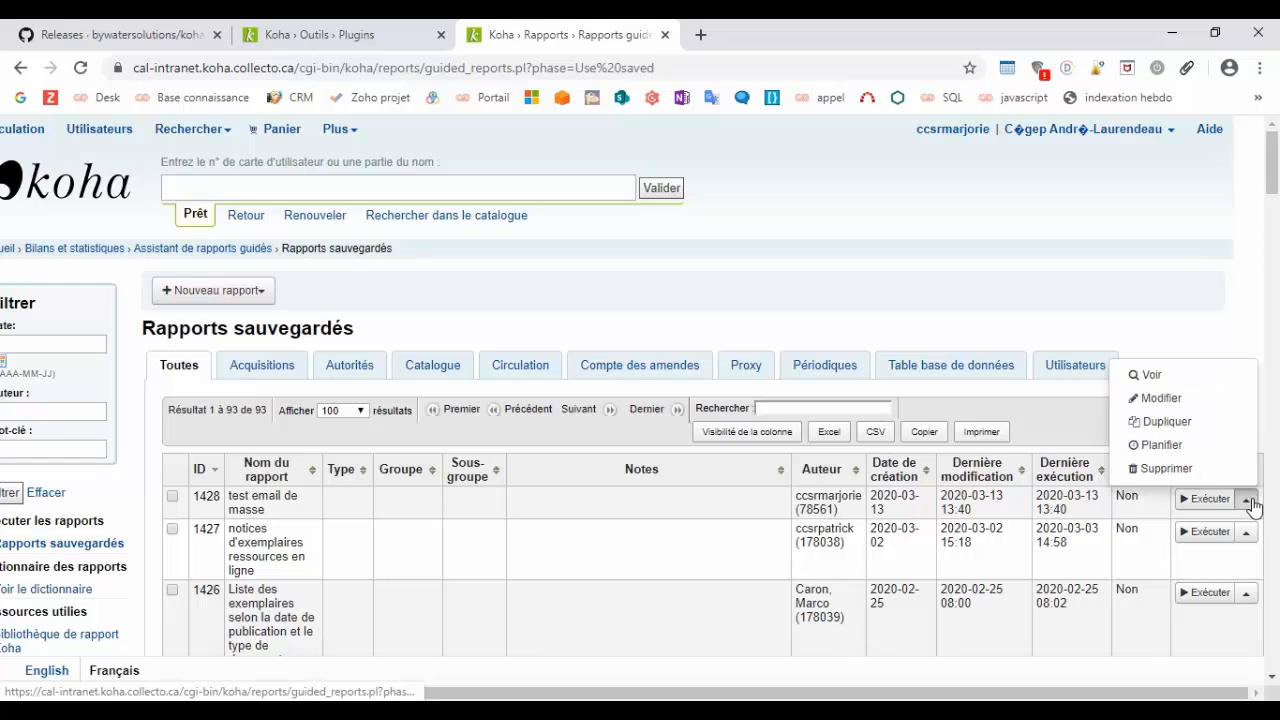
click(1143, 399)
scroll(354, 523, down, 1)
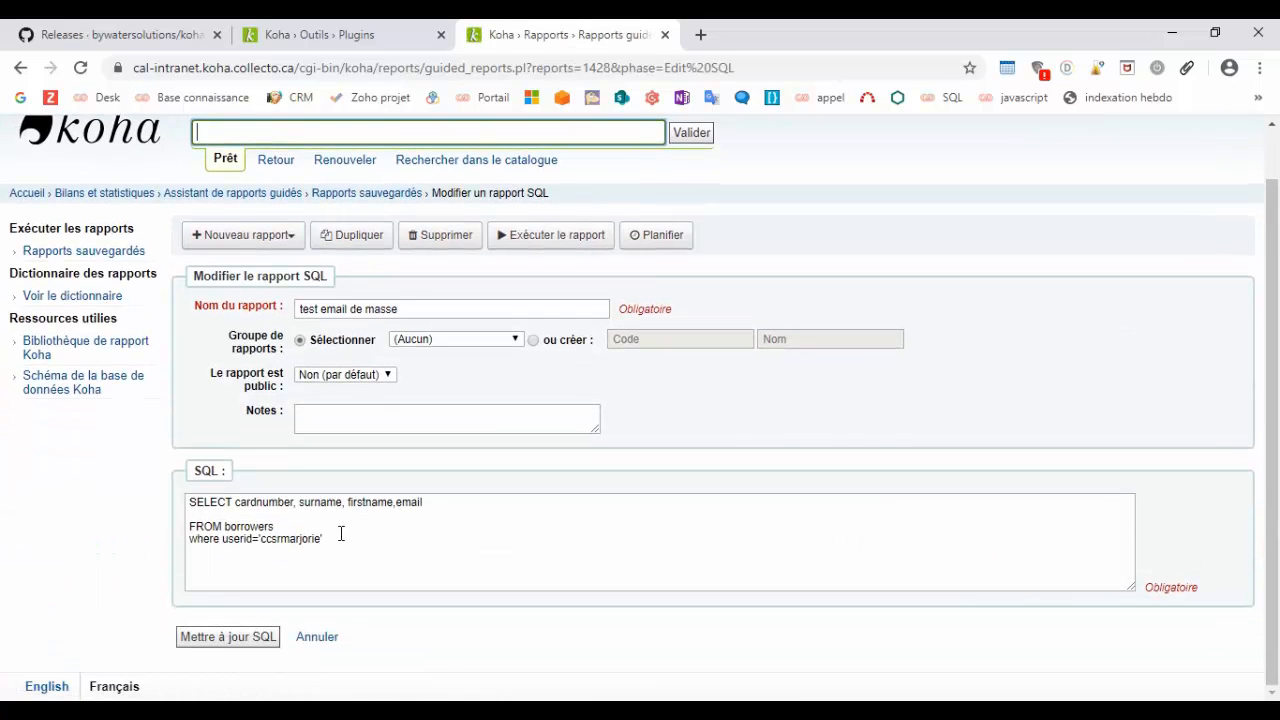
Delete the userid condition from the report's SQL query and put the same condition back below FROM borrowers
click(340, 540)
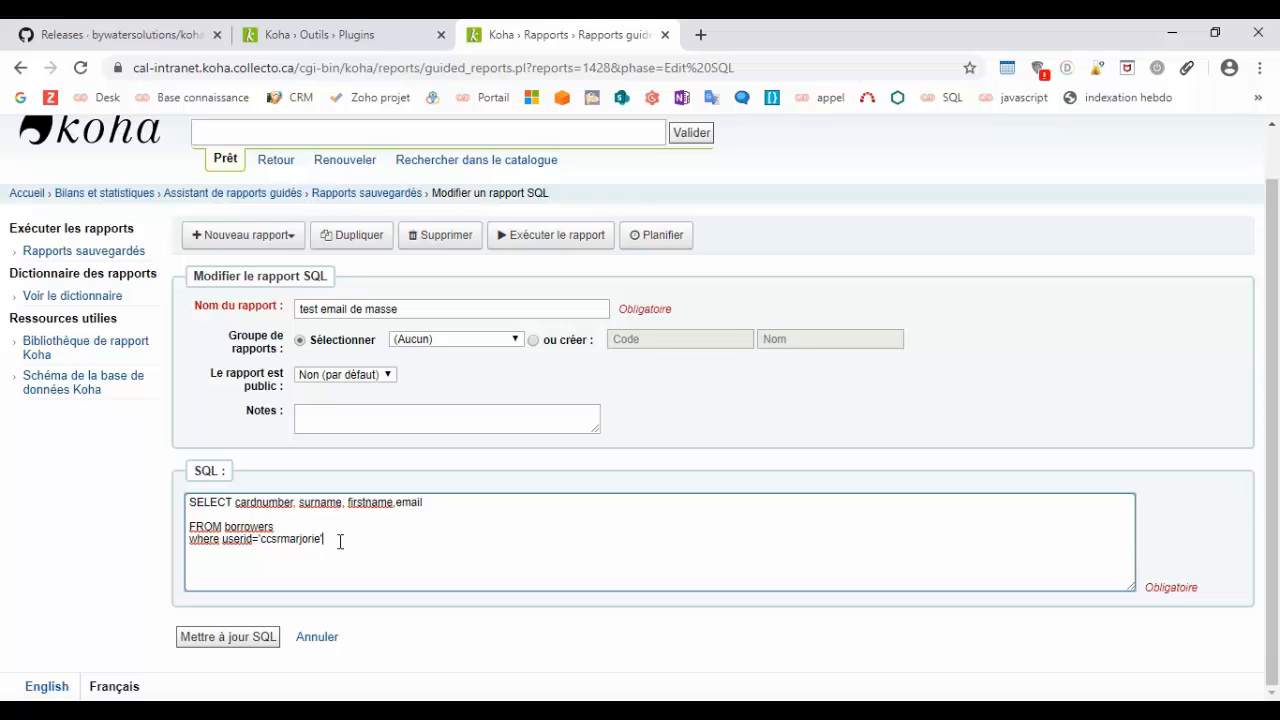
drag(340, 541, 173, 561)
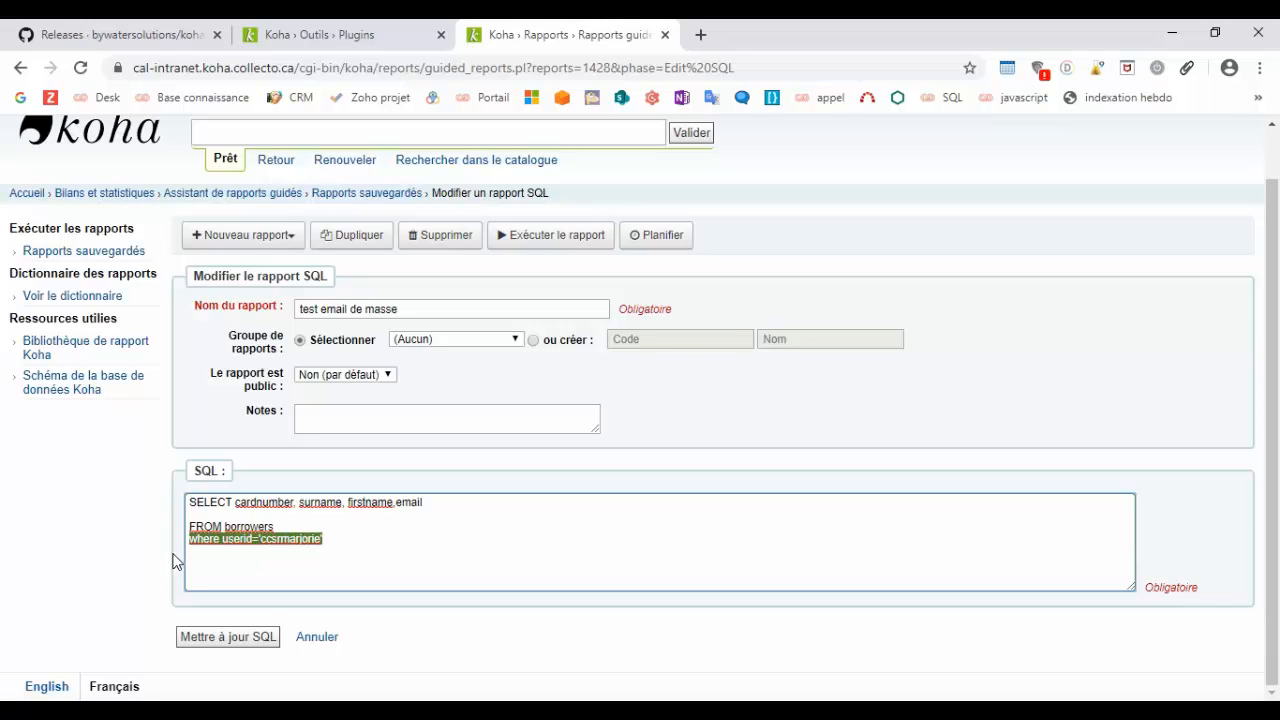
key(BackSpace)
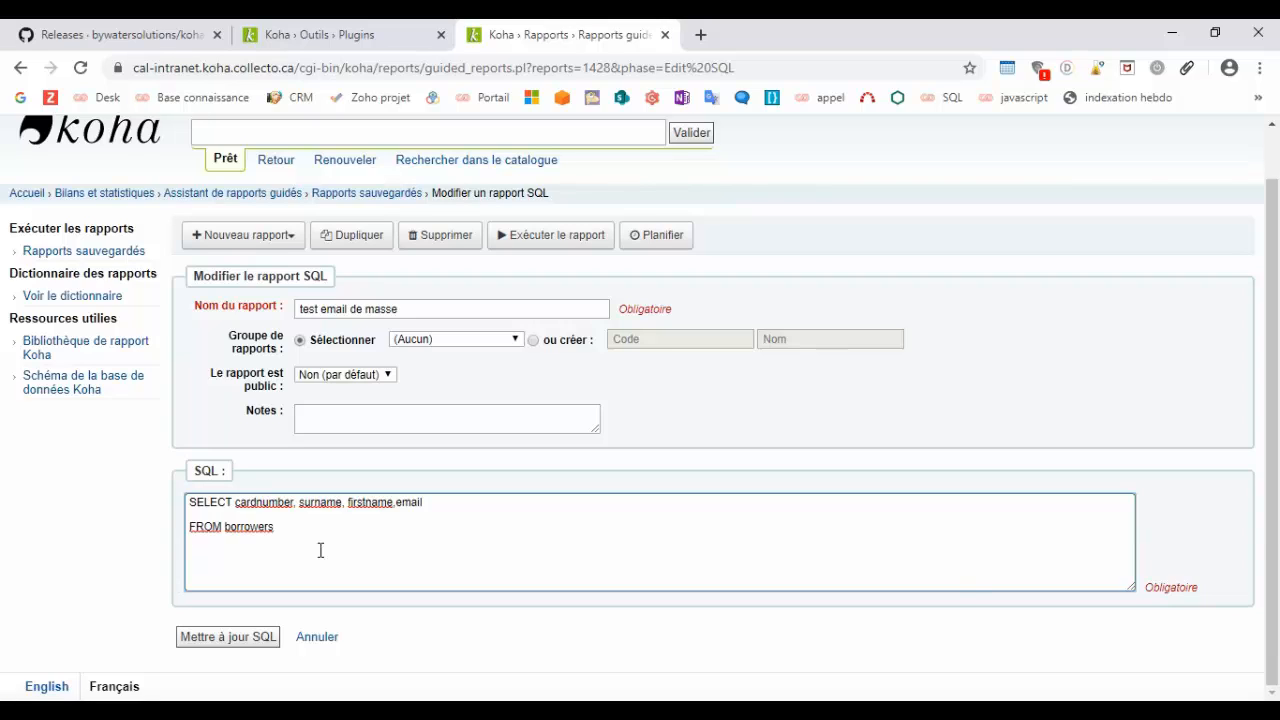
click(1256, 594)
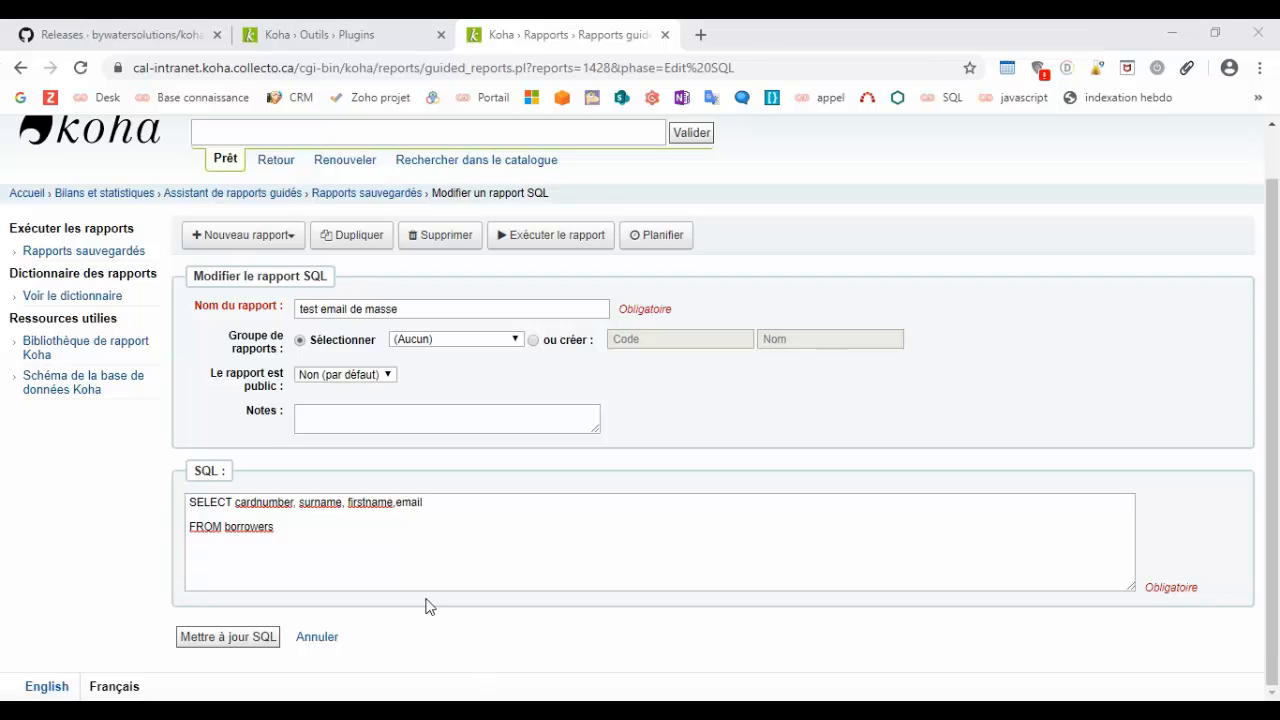
click(295, 534)
text(where userid='ccsrmarjorie')
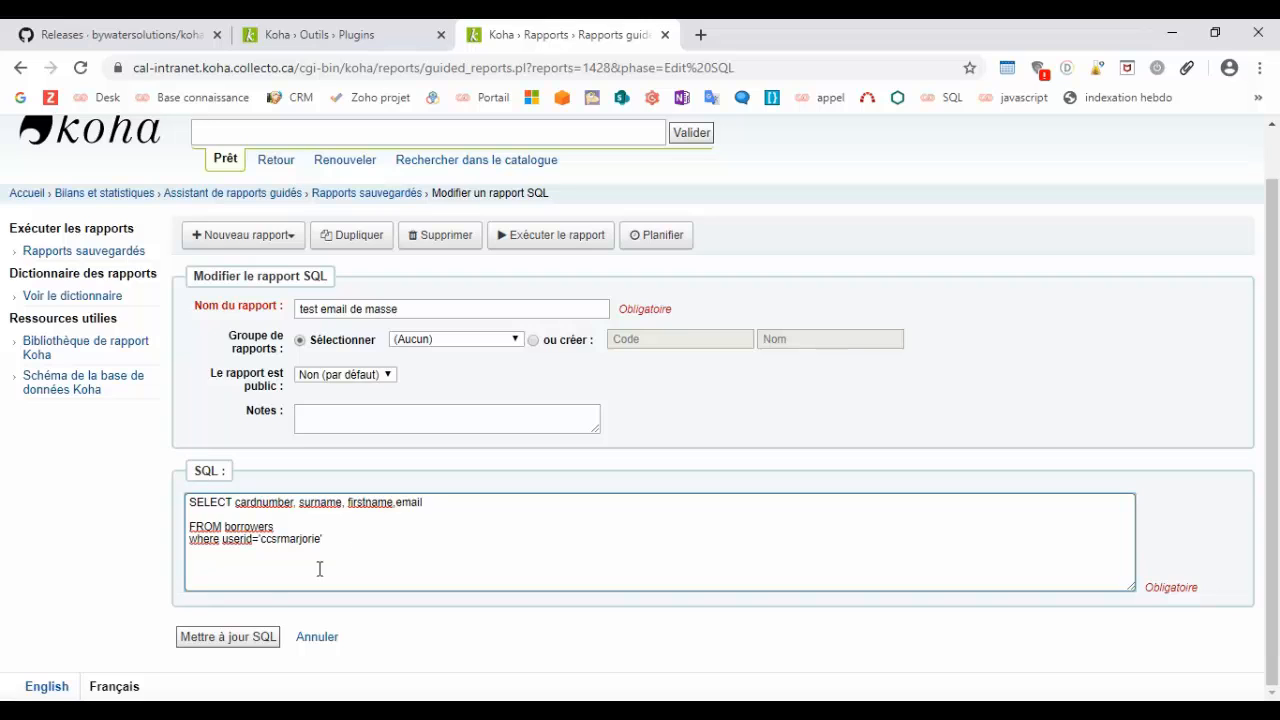
Save the report's SQL and run it to export the results as a CSV file
click(237, 641)
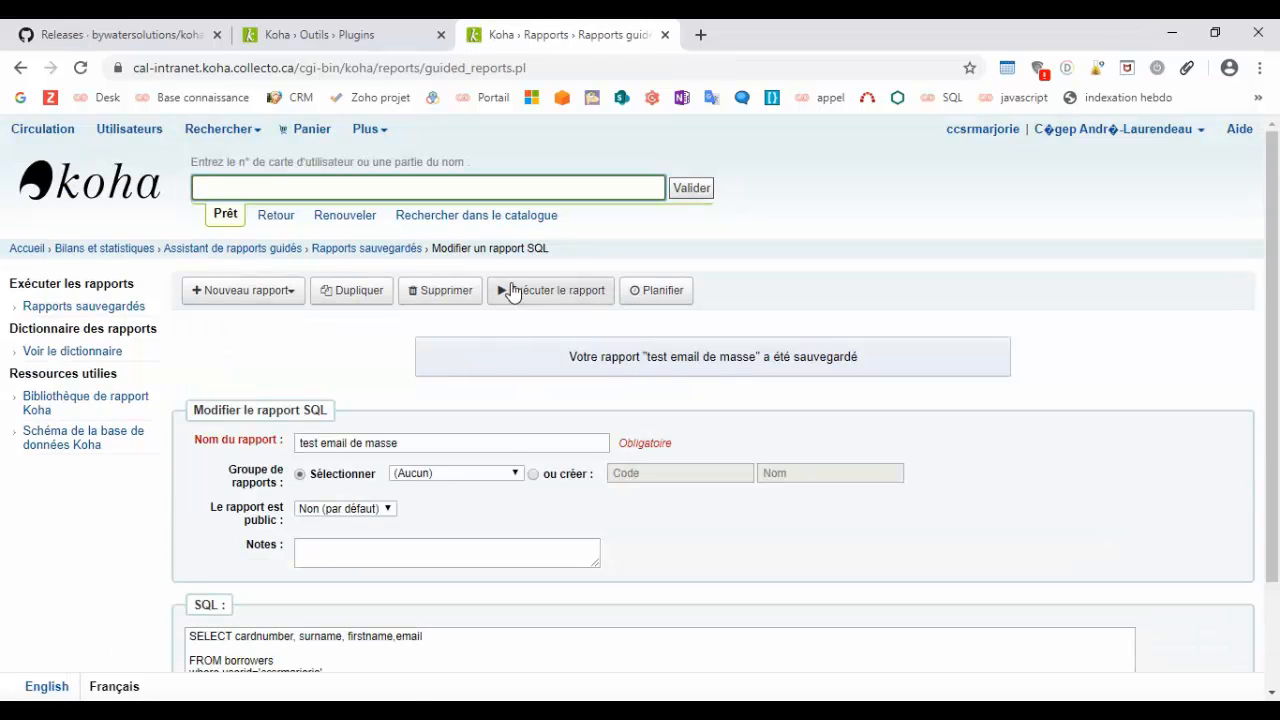
click(512, 290)
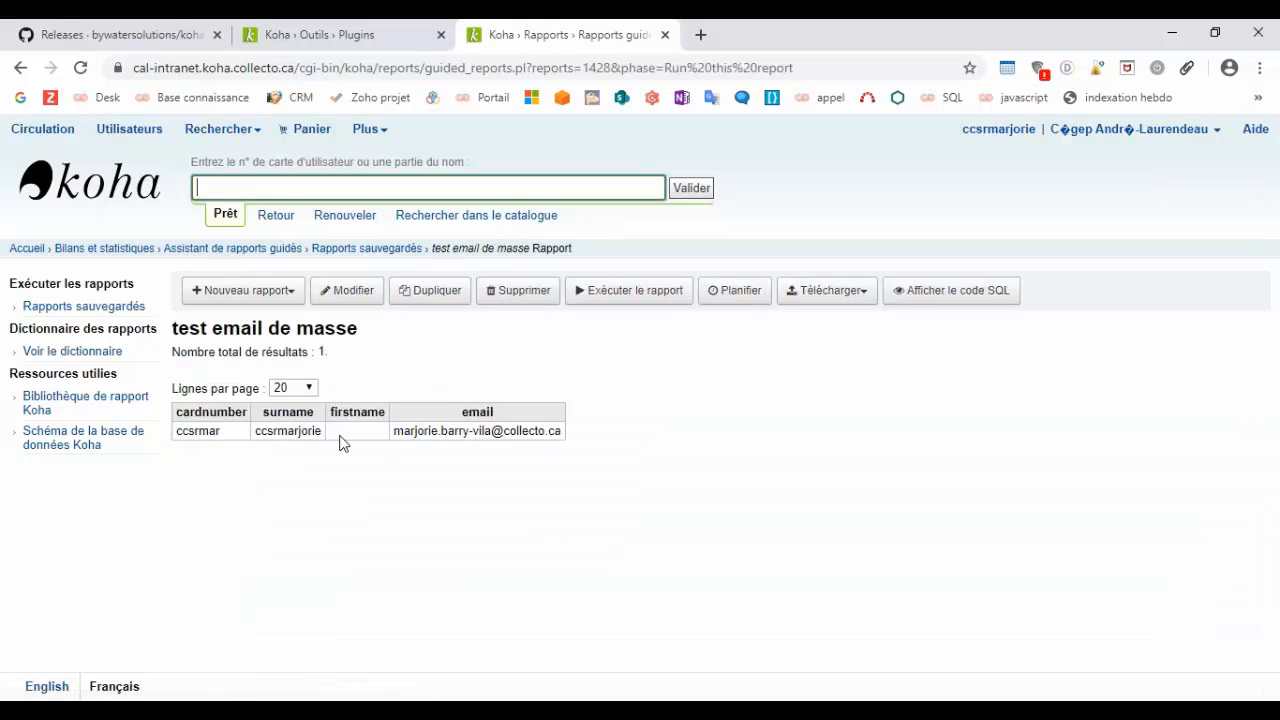
click(830, 291)
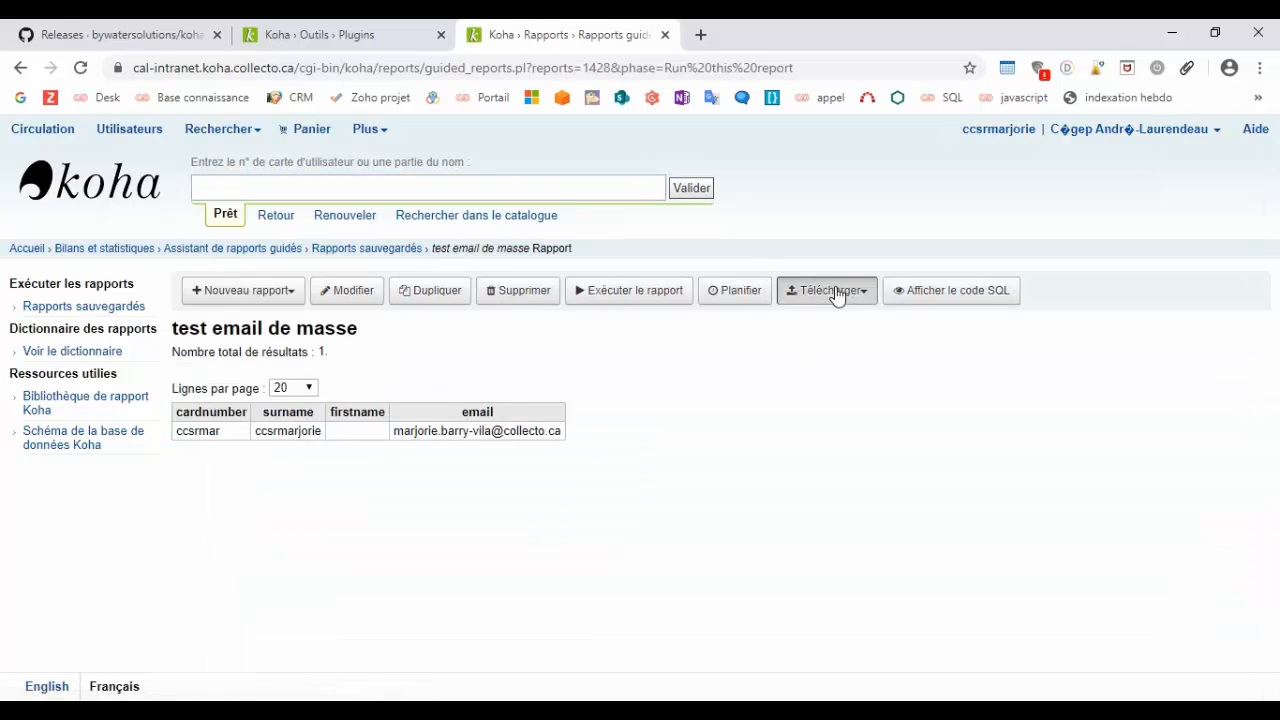
click(848, 326)
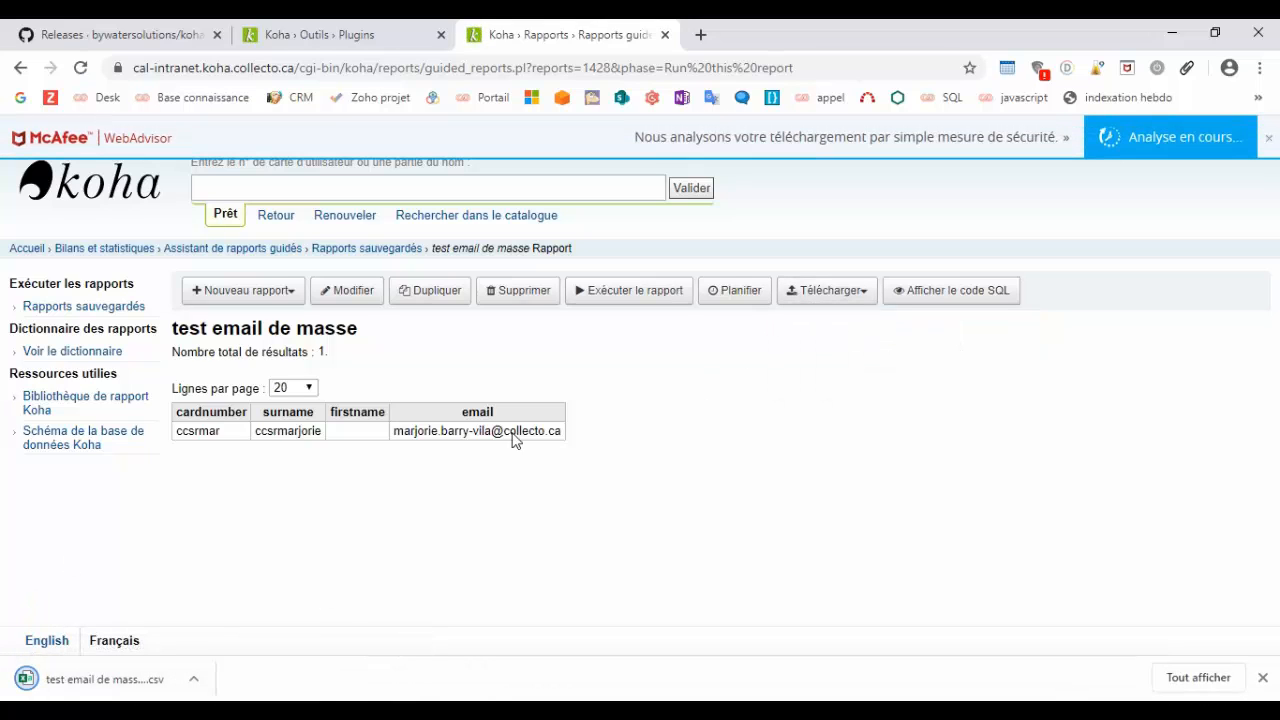
click(1269, 139)
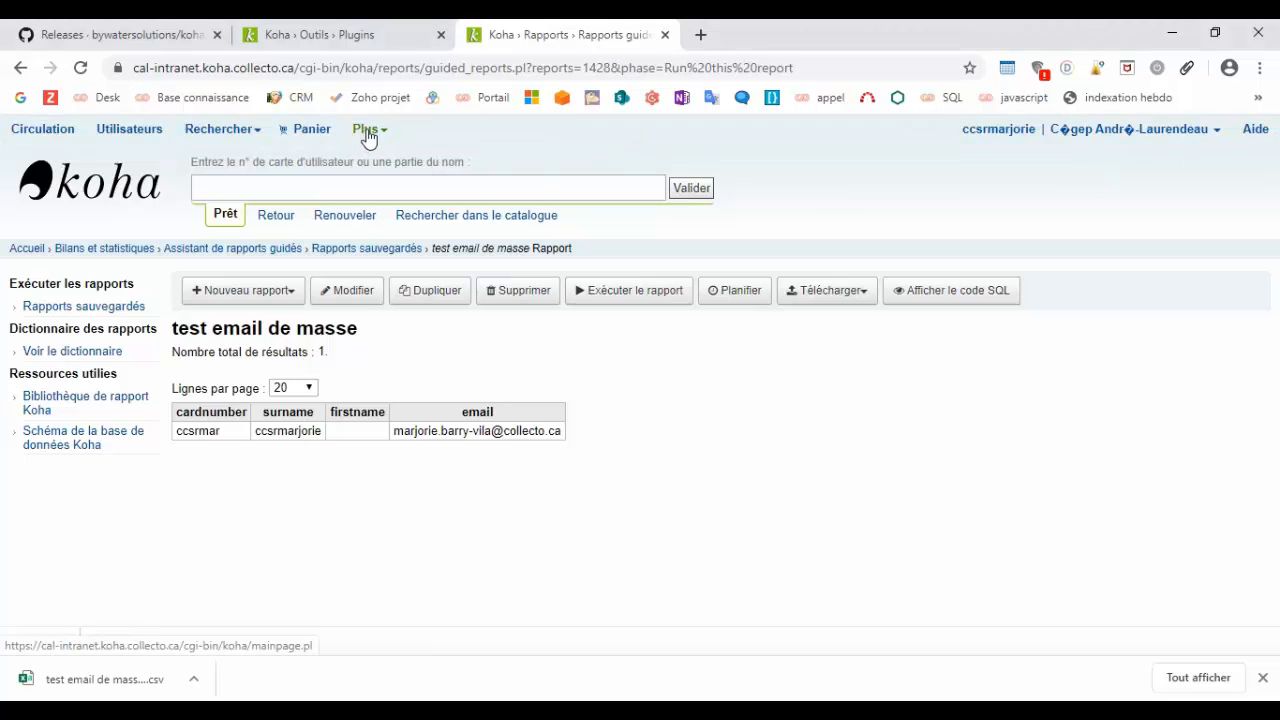
Return to the plugin list and open the configuration of the Patron Emailer plugin
click(412, 46)
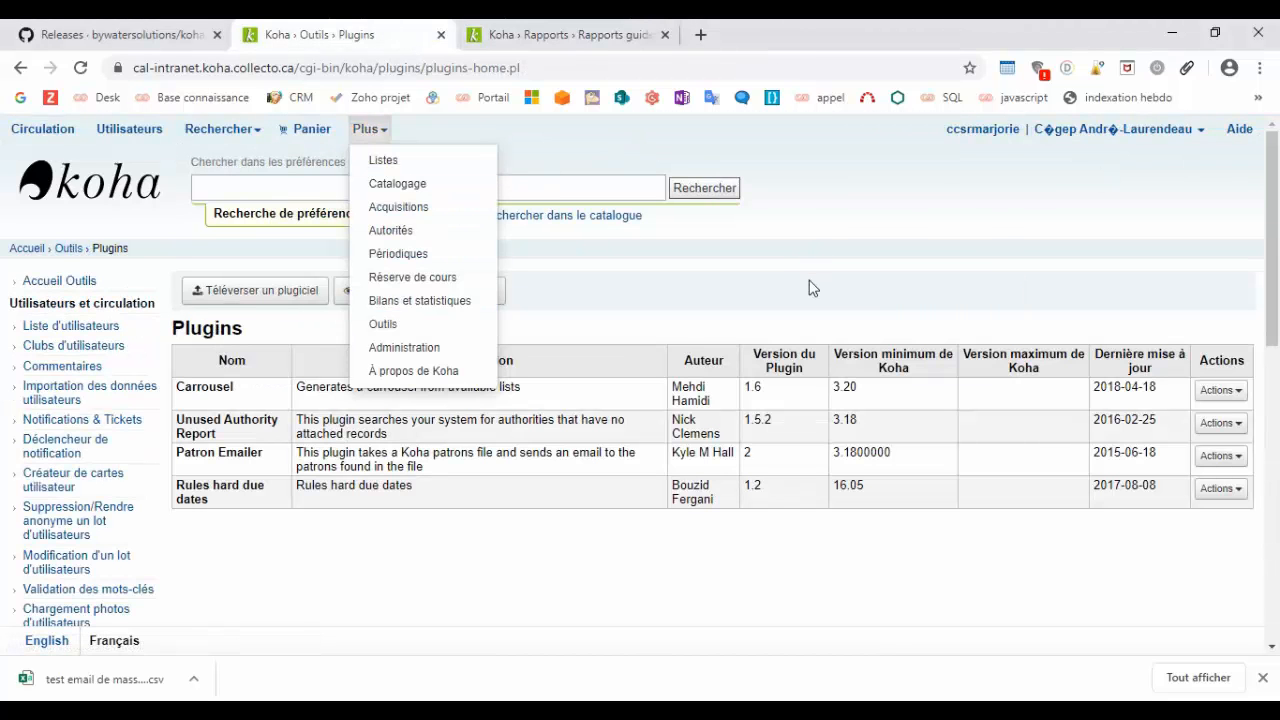
click(1222, 456)
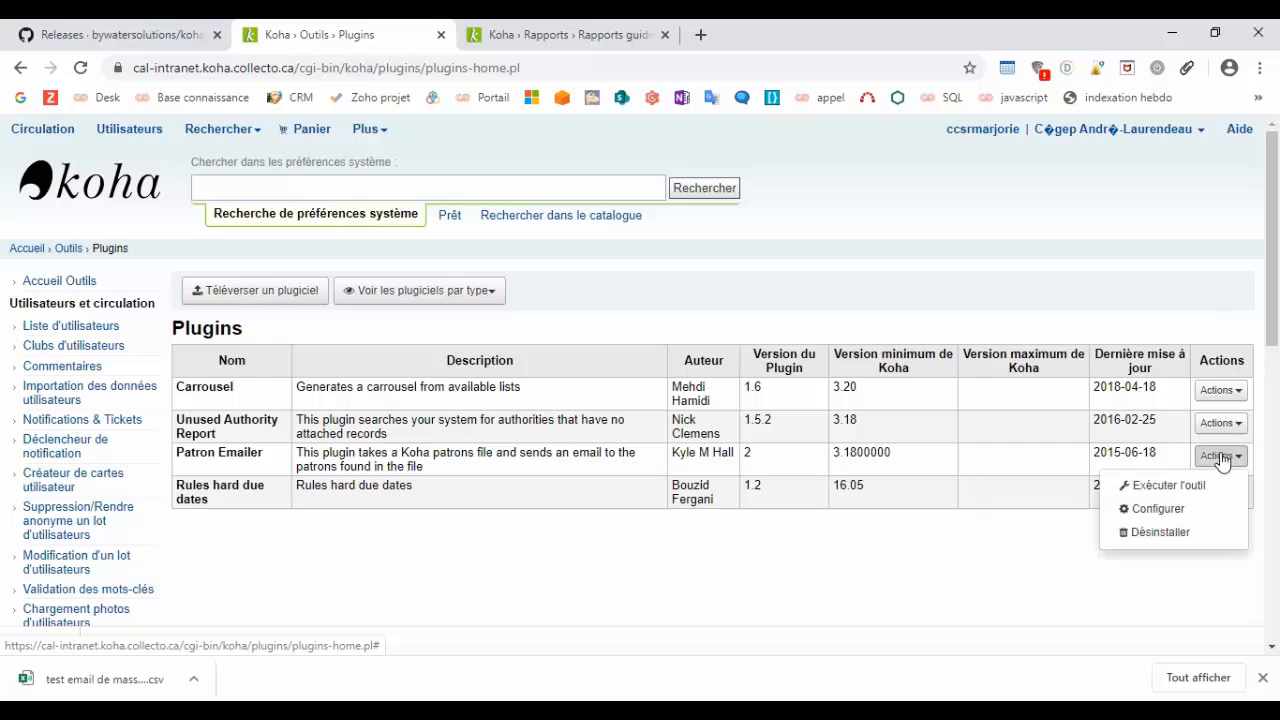
click(1150, 510)
scroll(130, 343, down, 2)
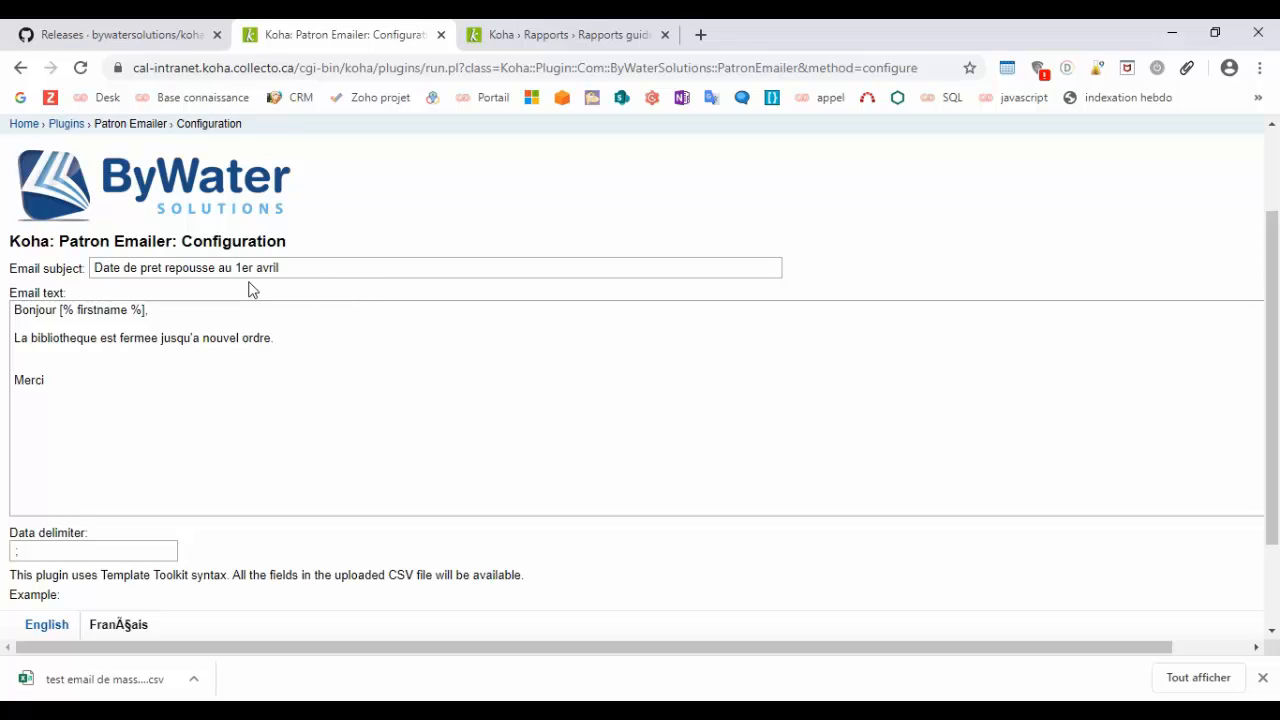
click(155, 268)
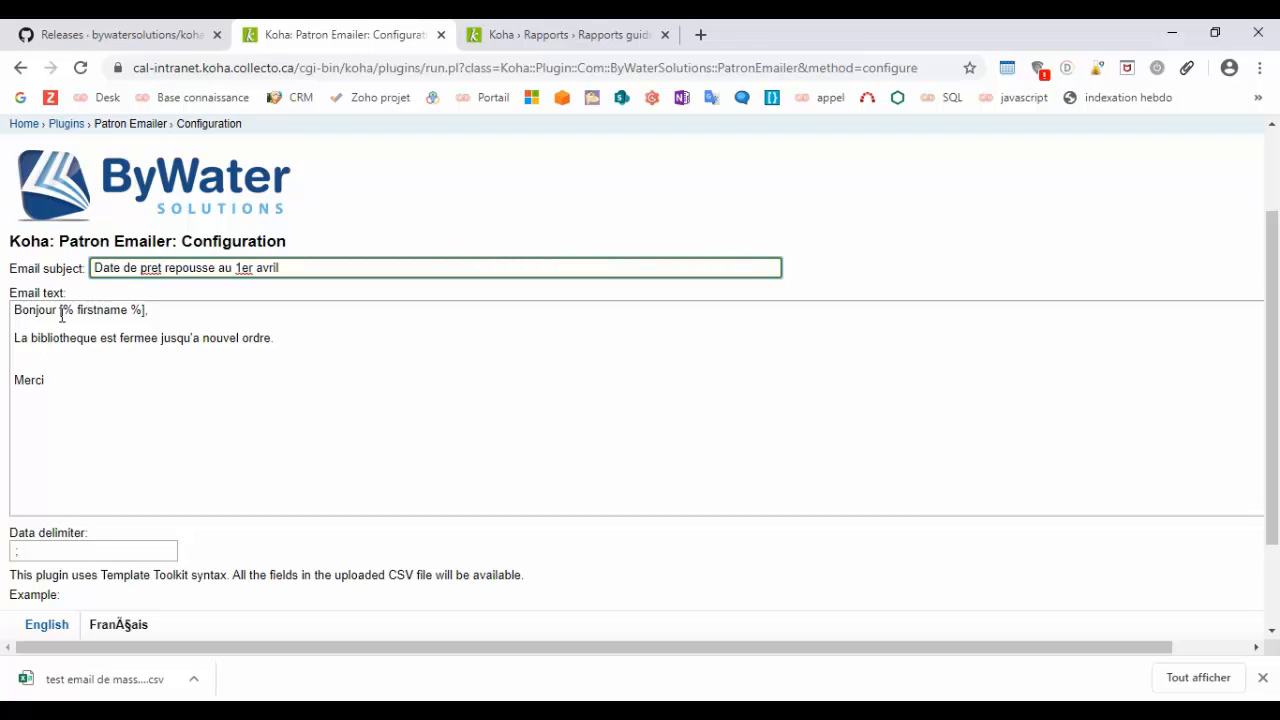
drag(51, 380, 6, 316)
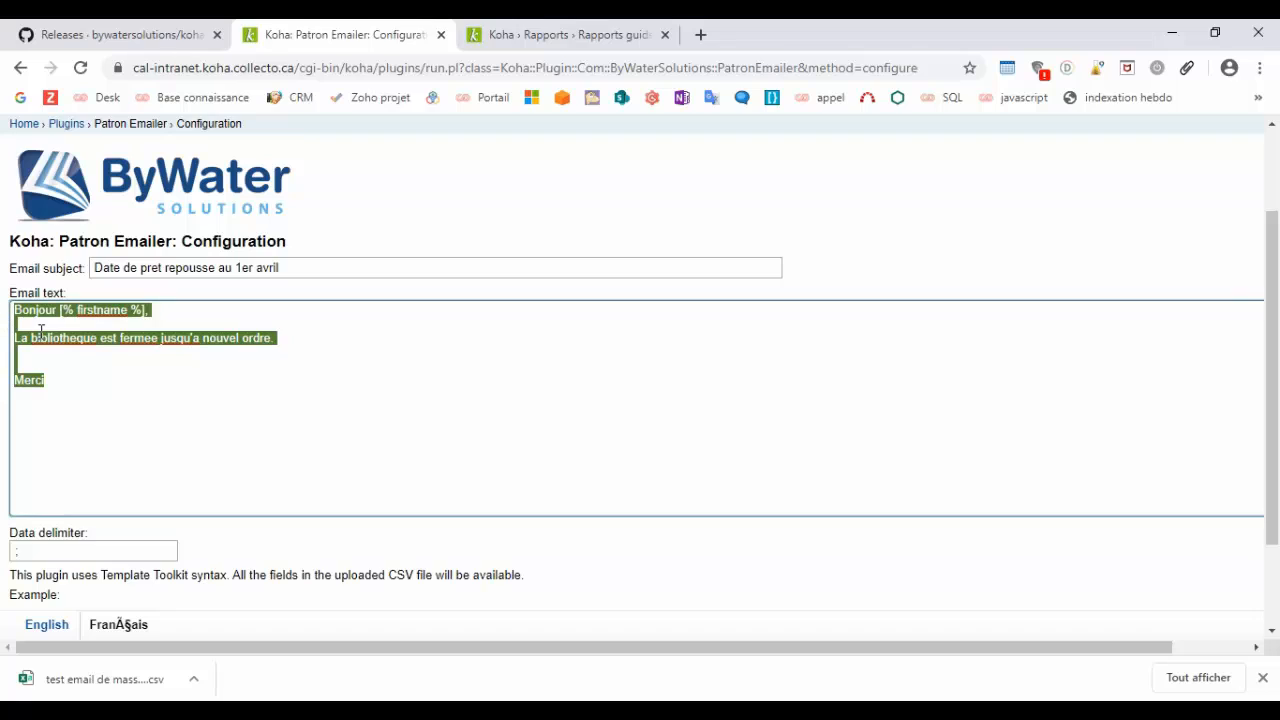
click(42, 328)
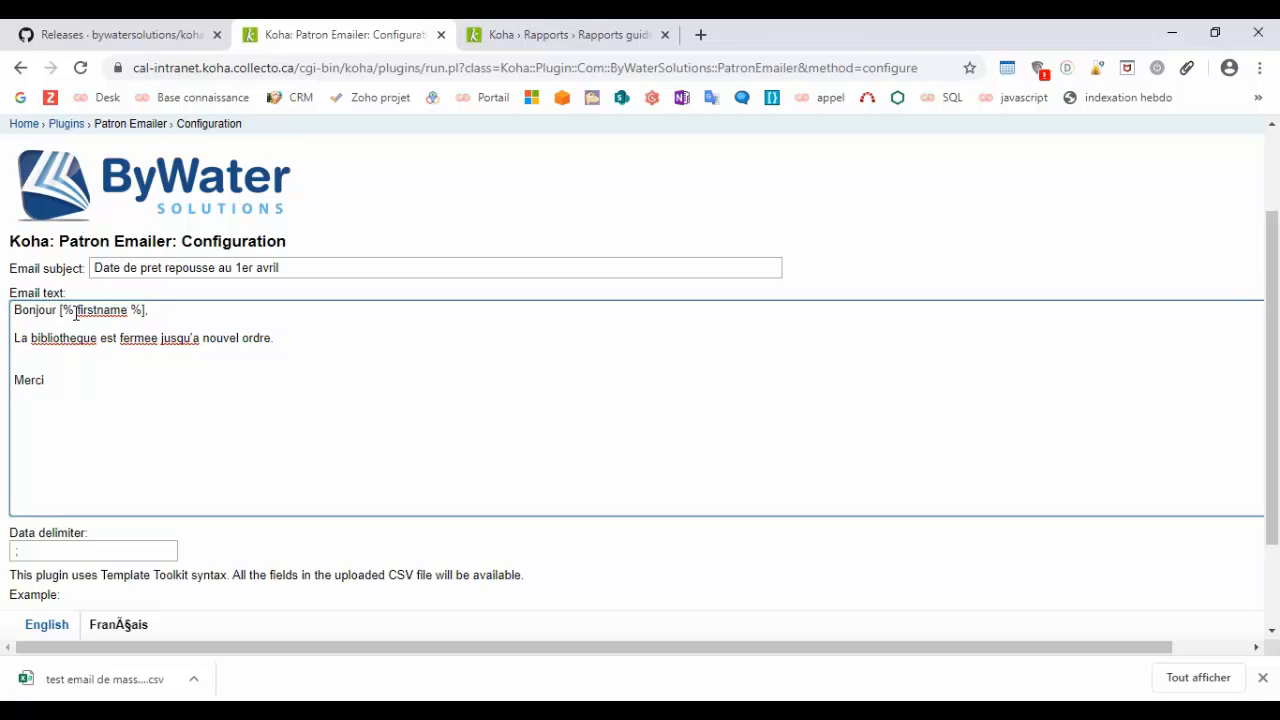
drag(76, 311, 121, 311)
click(98, 399)
scroll(58, 420, down, 1)
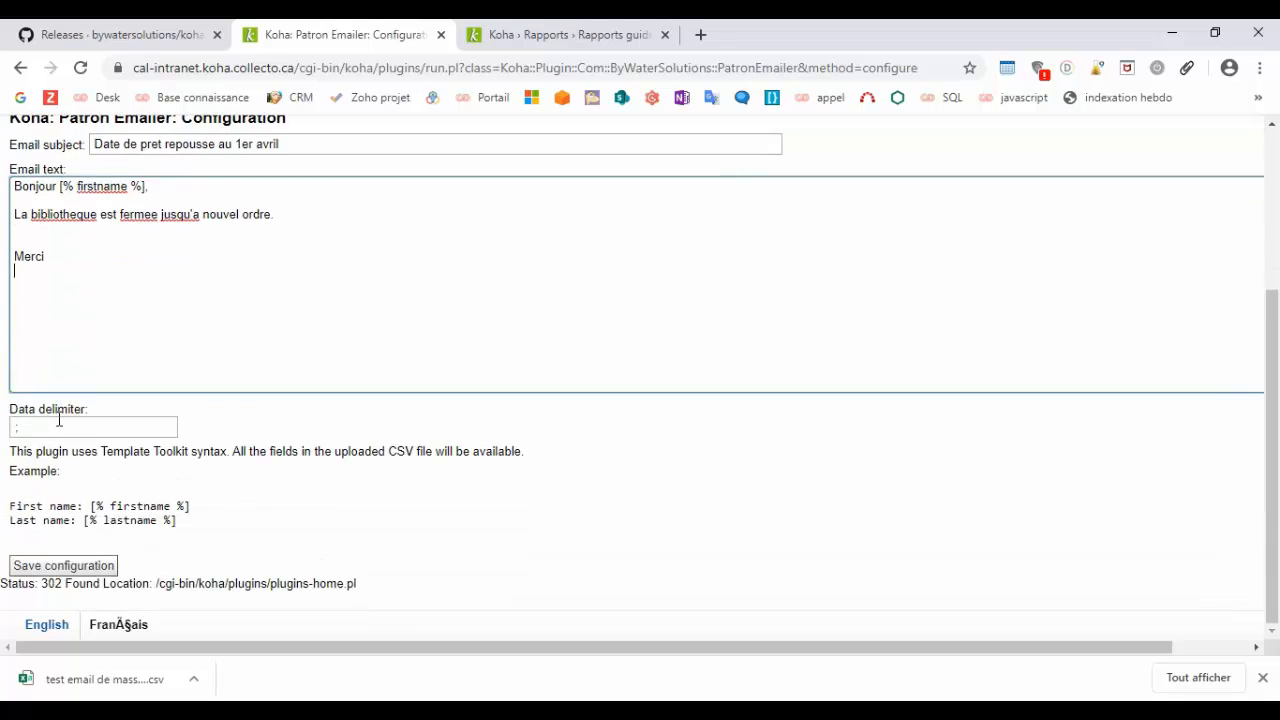
scroll(131, 500, up, 1)
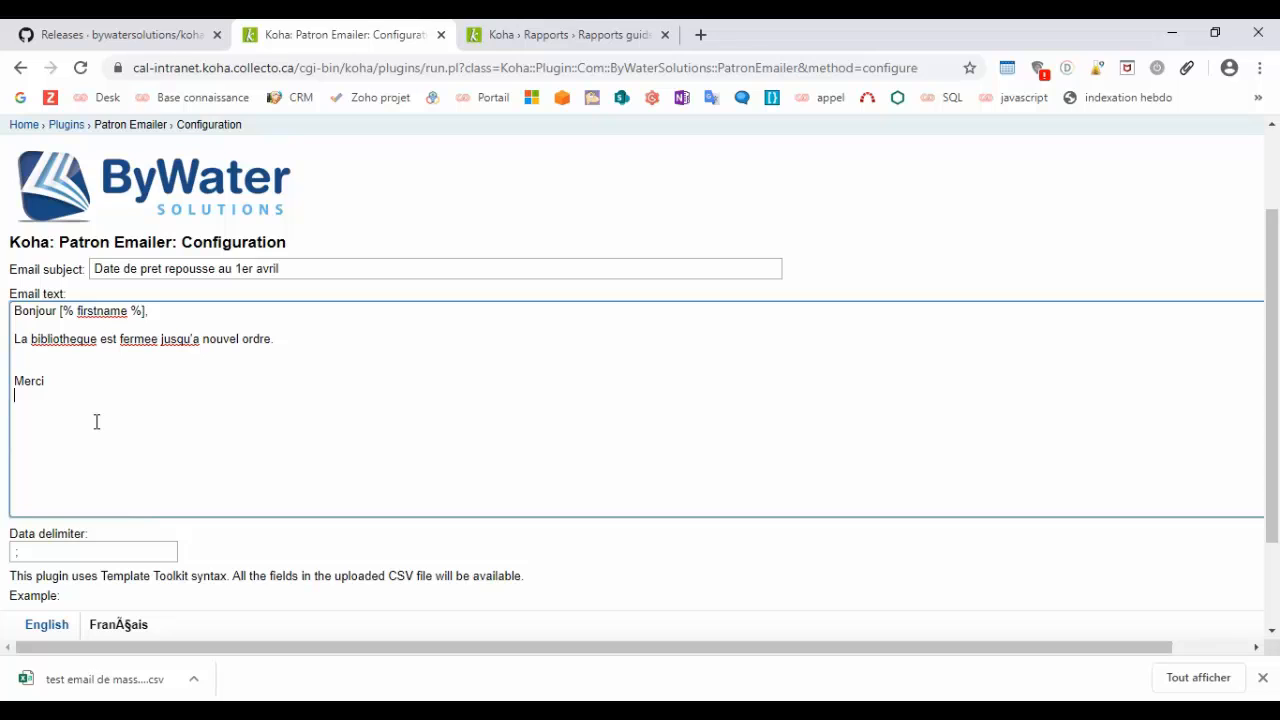
scroll(86, 437, down, 1)
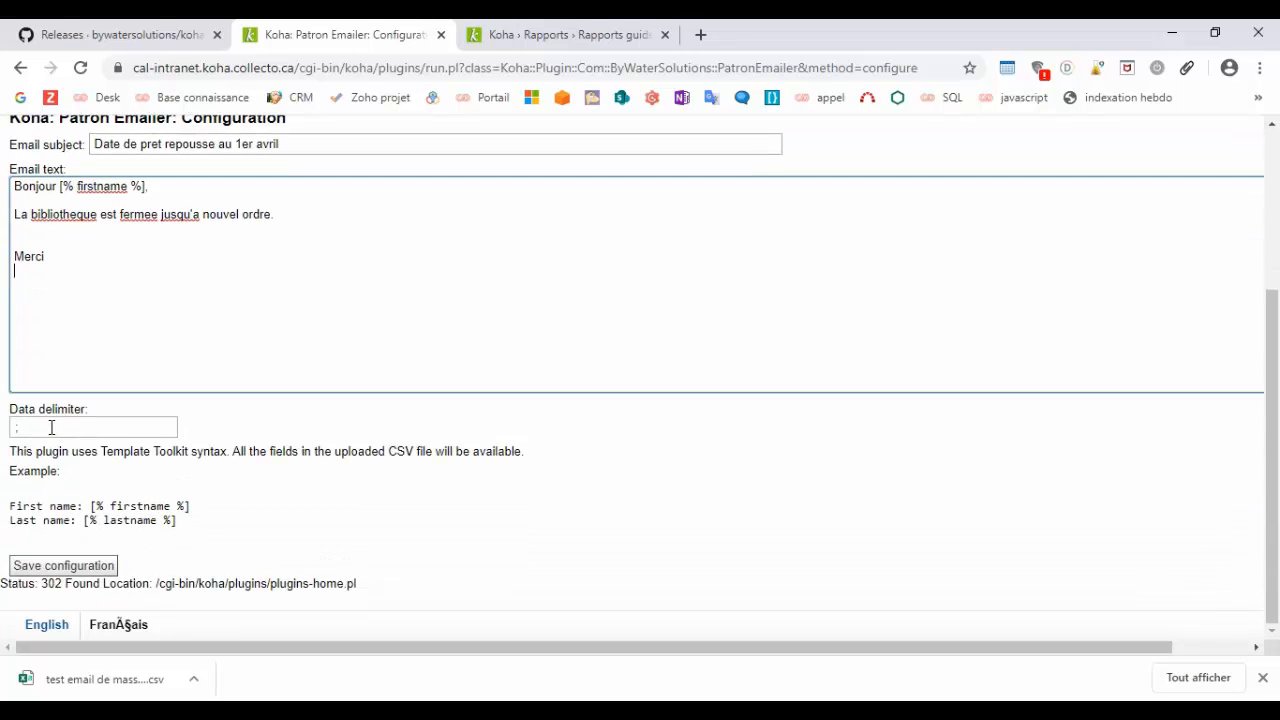
click(51, 427)
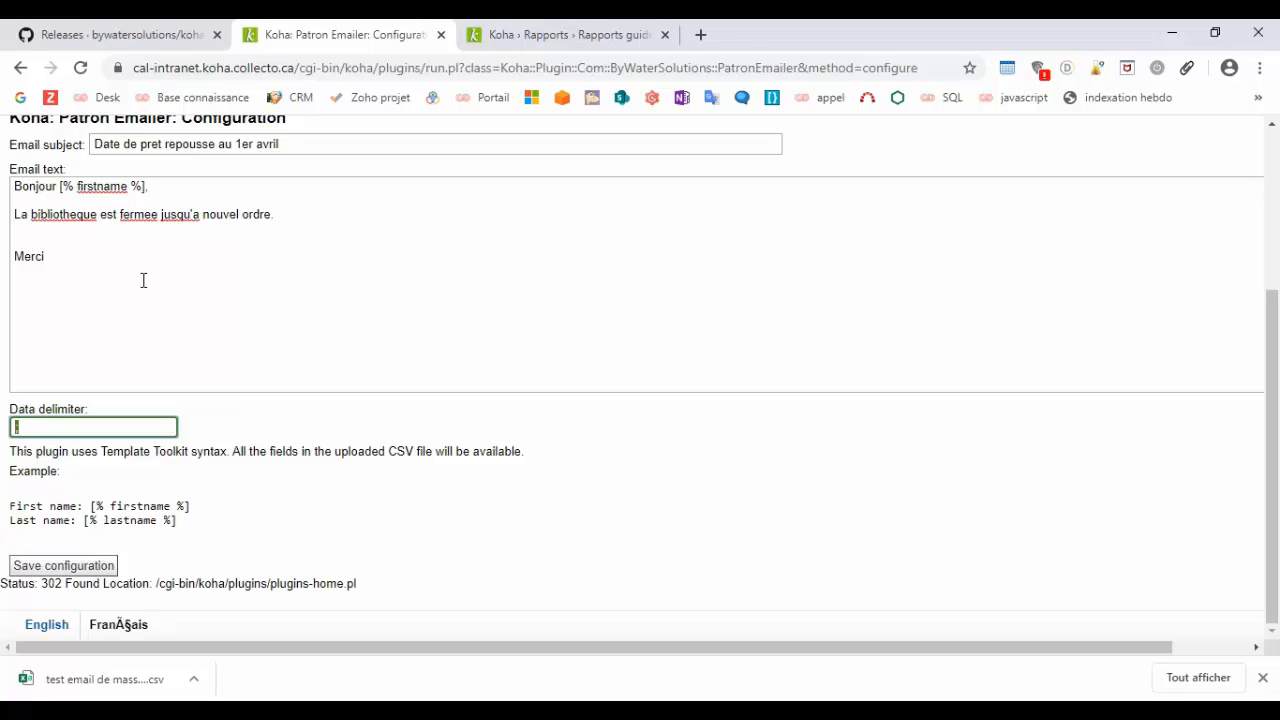
click(94, 278)
key(ctrl+a)
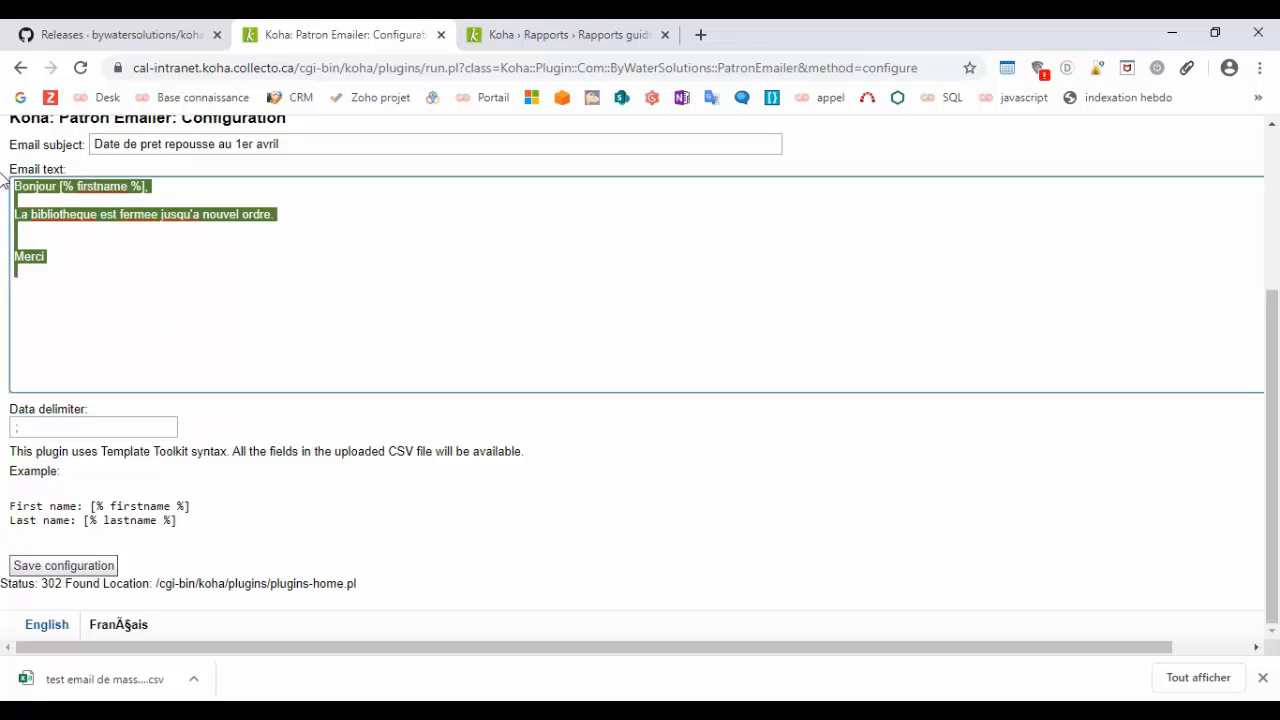
Save the Patron Emailer configuration and run the plugin's tool from the plugin list
click(93, 274)
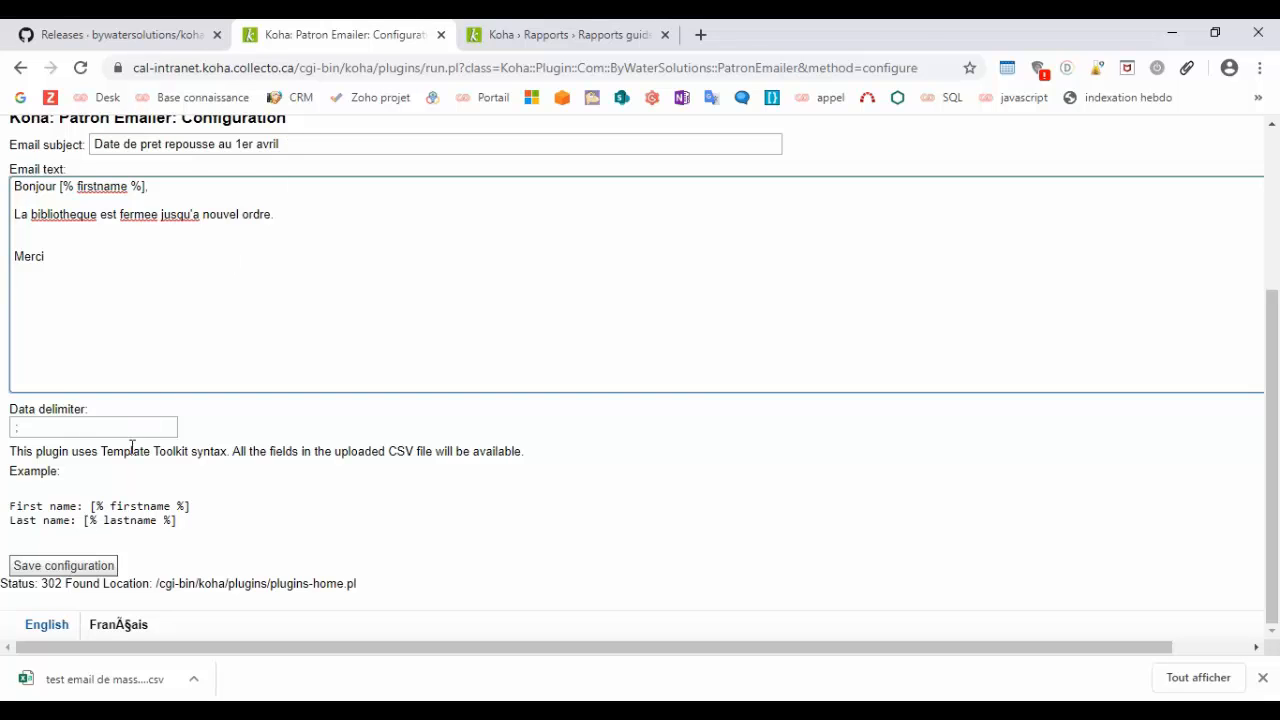
click(46, 568)
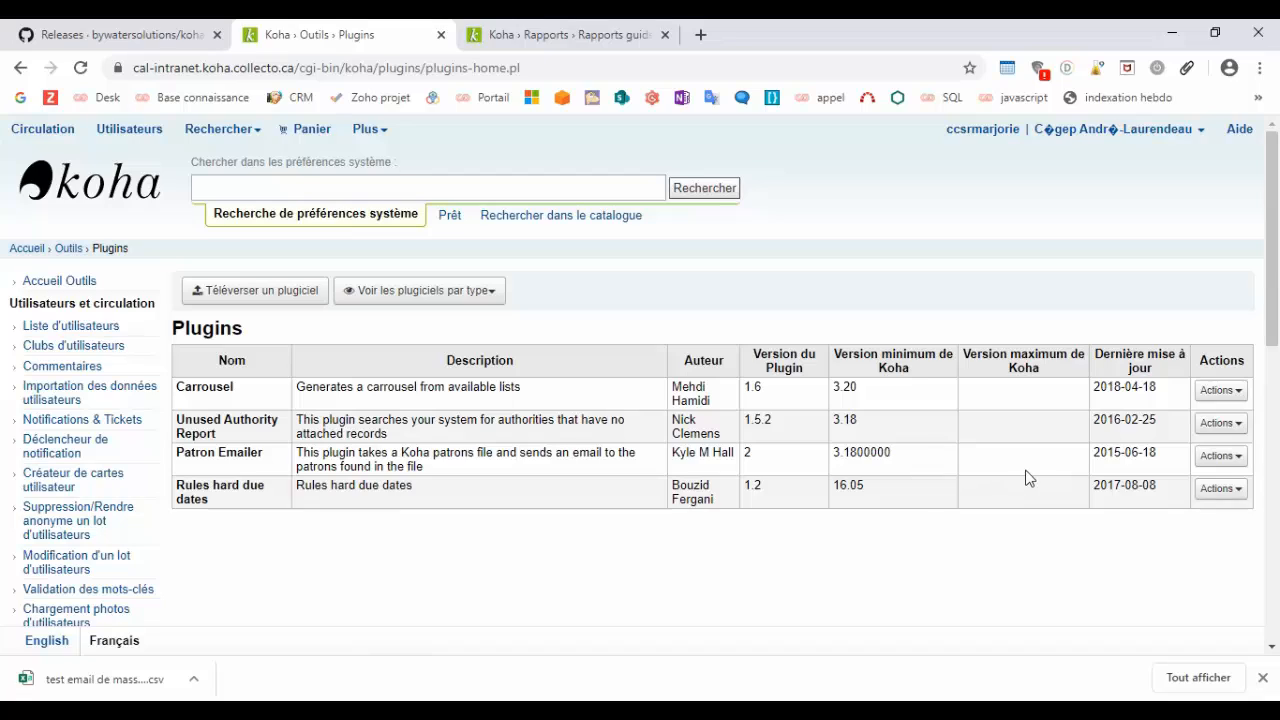
click(1208, 464)
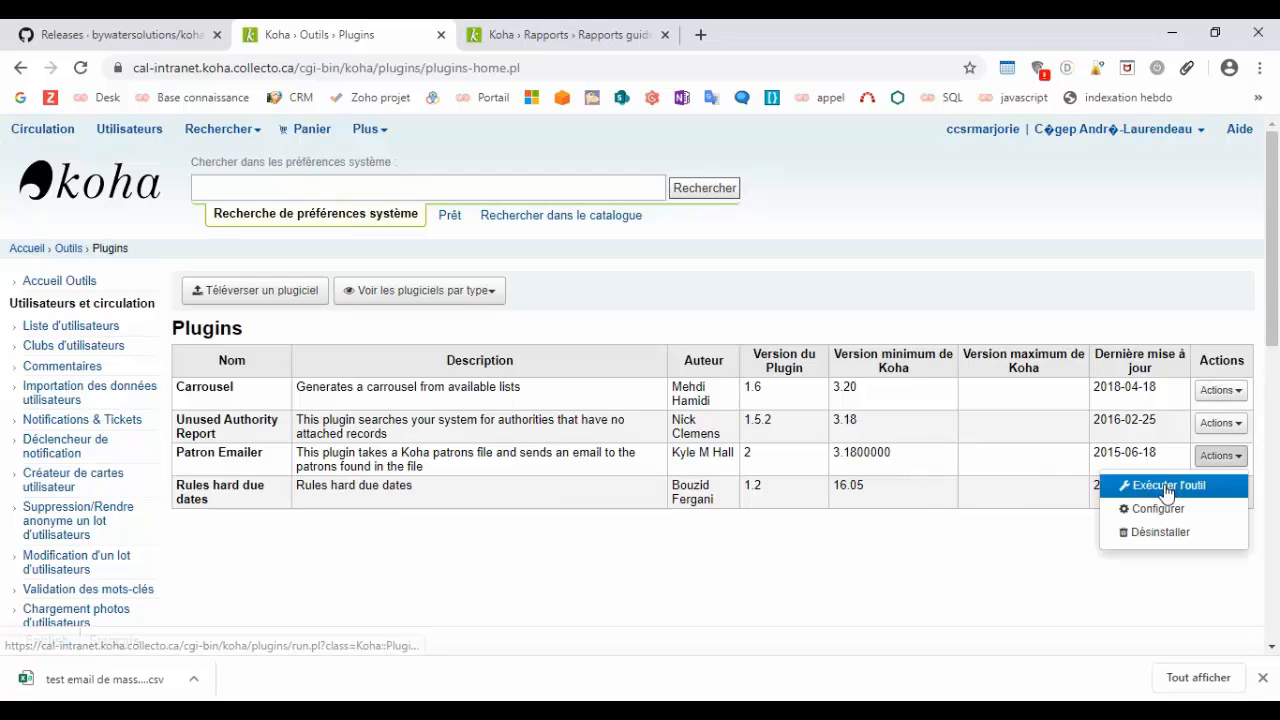
click(1166, 487)
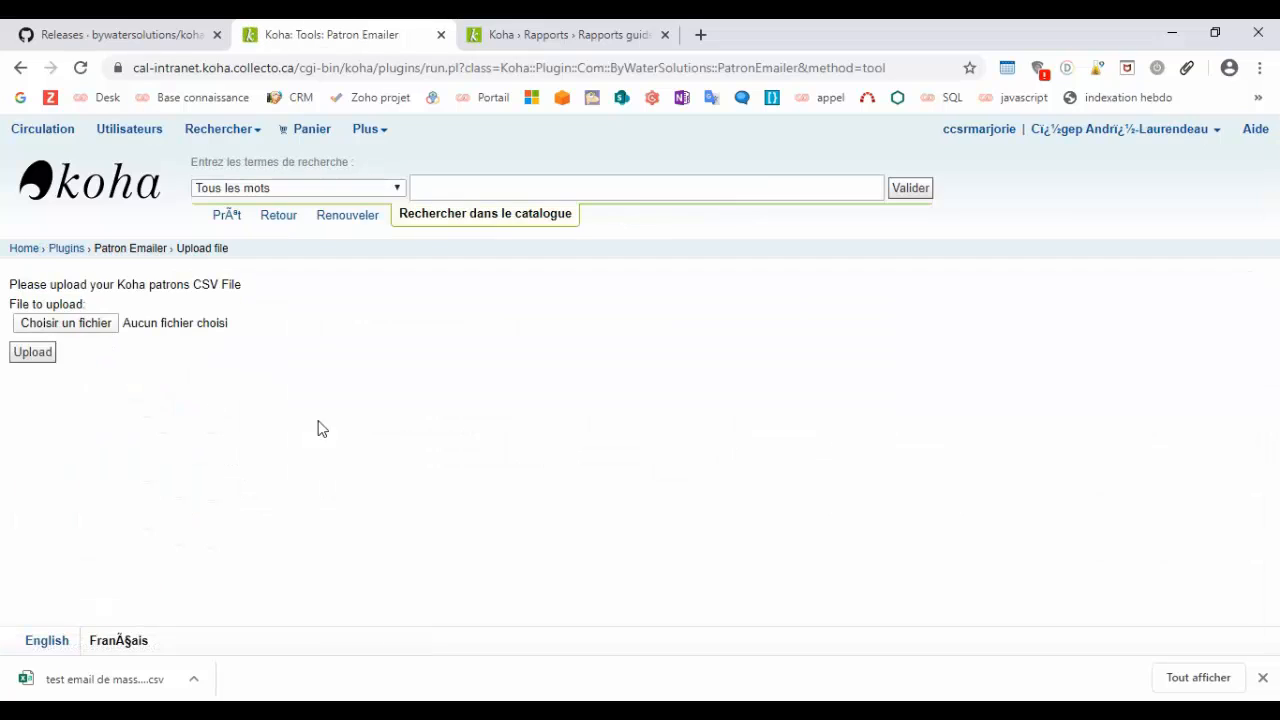
Upload test email de masse-reportresults (2).csv from the Téléchargements folder as the patrons file to preview the emails
click(70, 325)
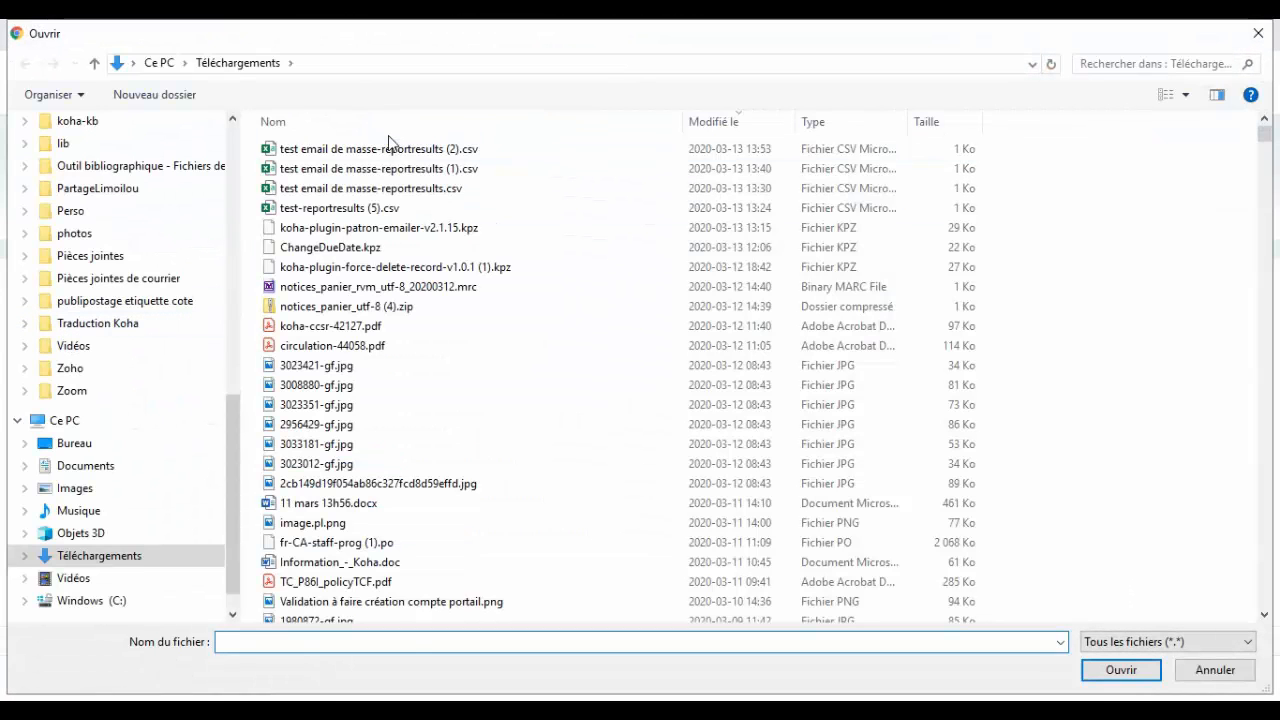
click(390, 149)
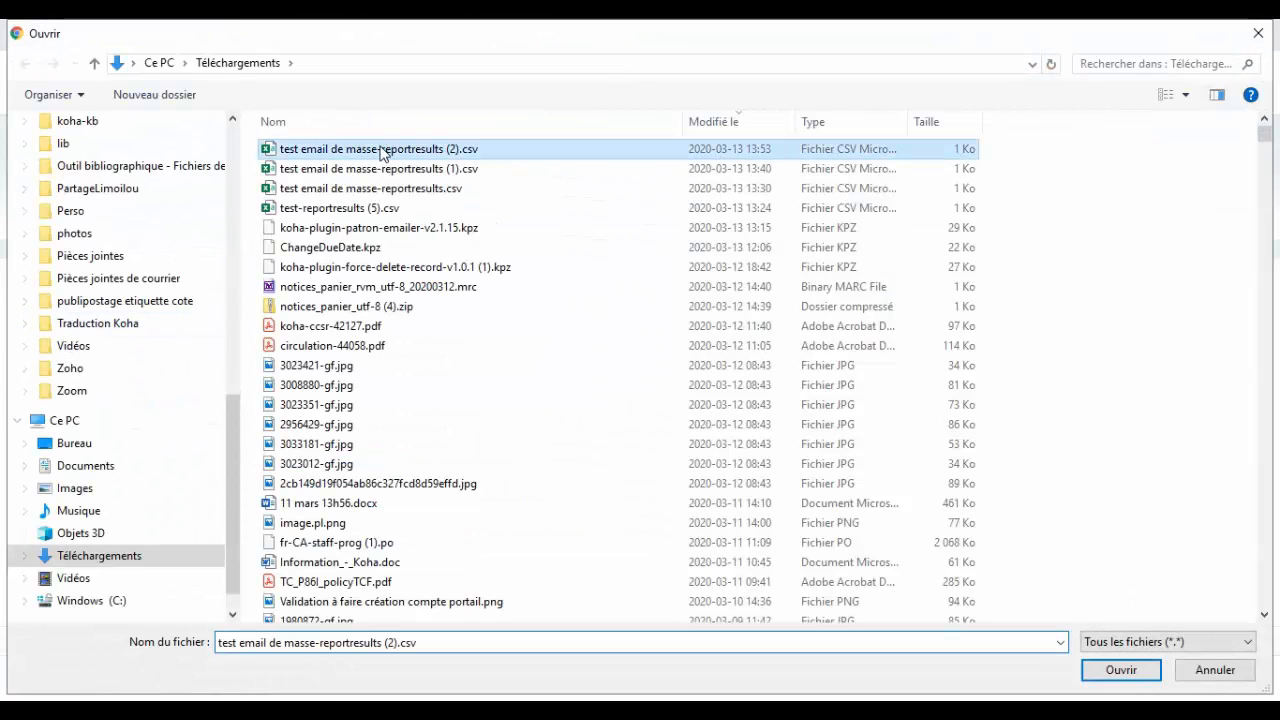
click(1121, 670)
click(24, 358)
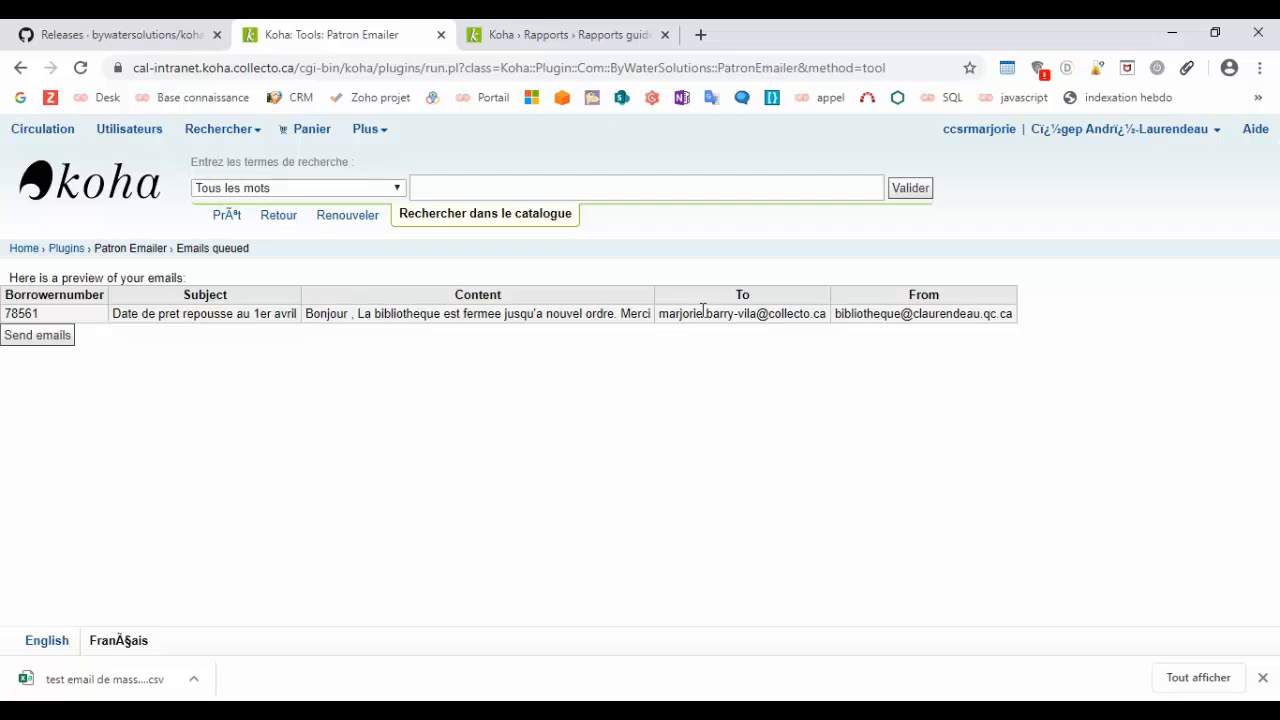
Check the recipient address in the email preview and send the emails
drag(680, 316, 815, 316)
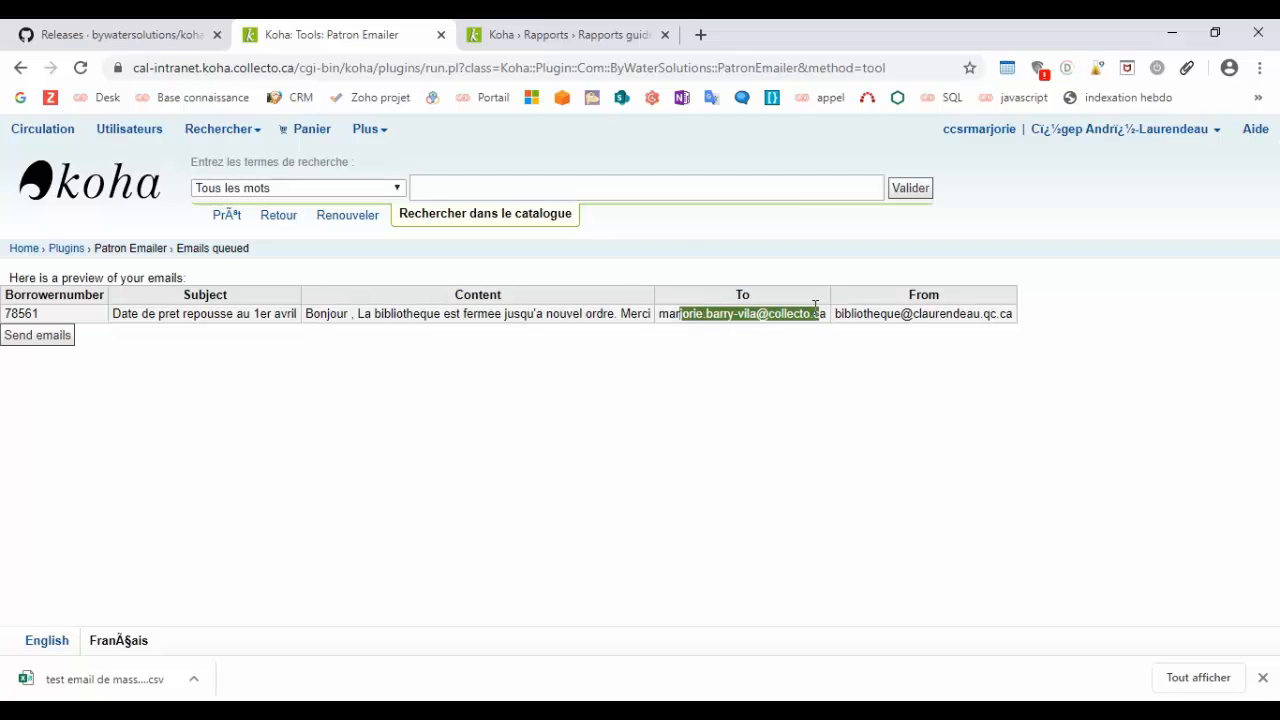
click(815, 316)
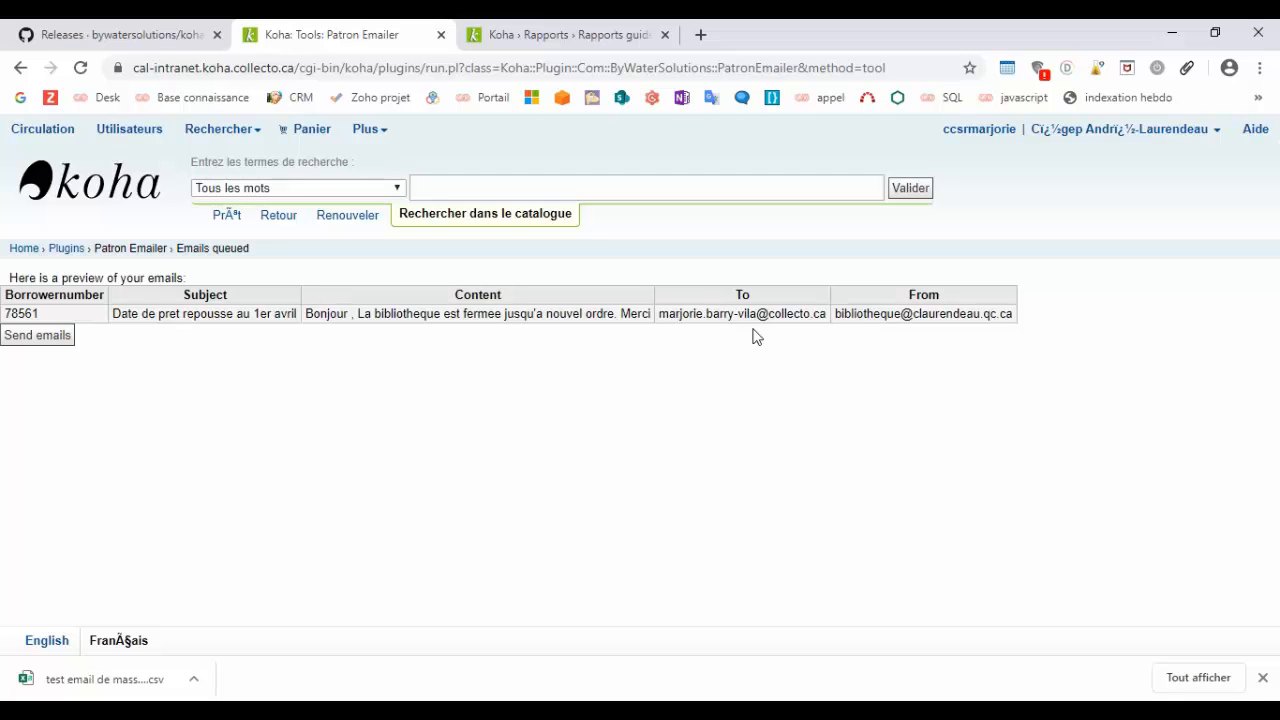
click(38, 336)
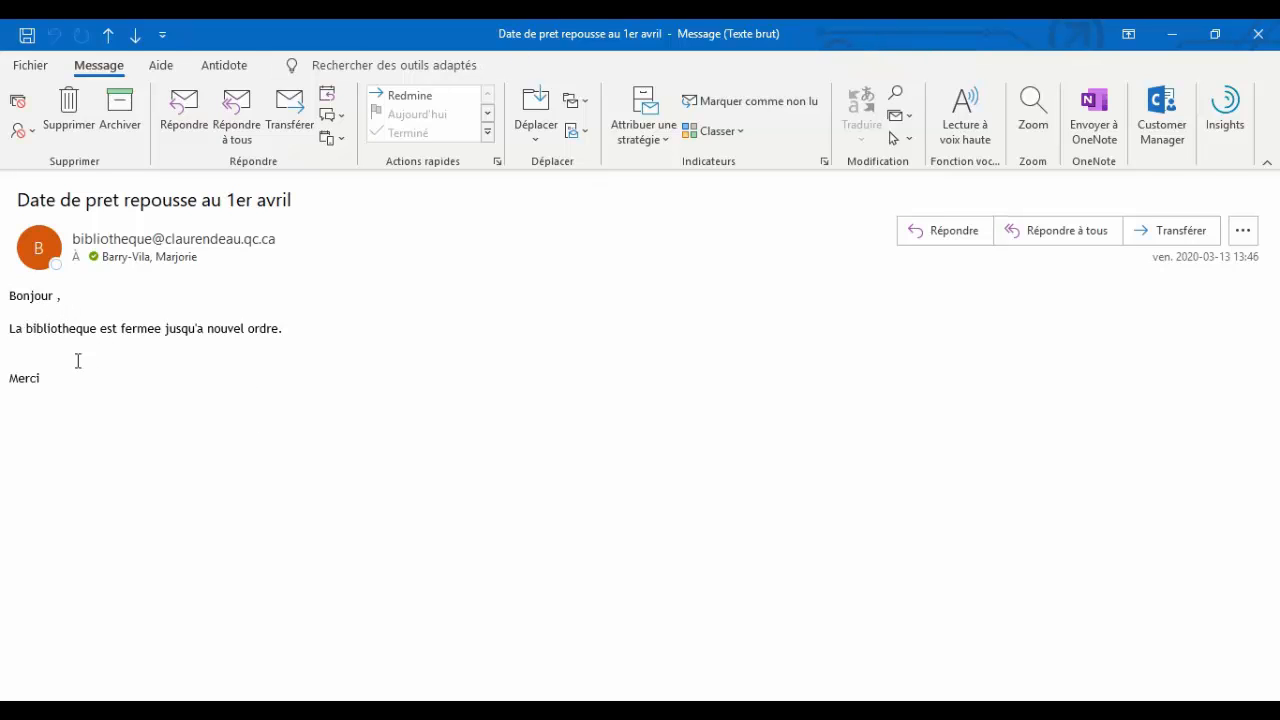
Switch from the received email to Koha and check the first name in the logged-in account's edit form, leaving it without changes
key(super+Down)
key(super+Down)
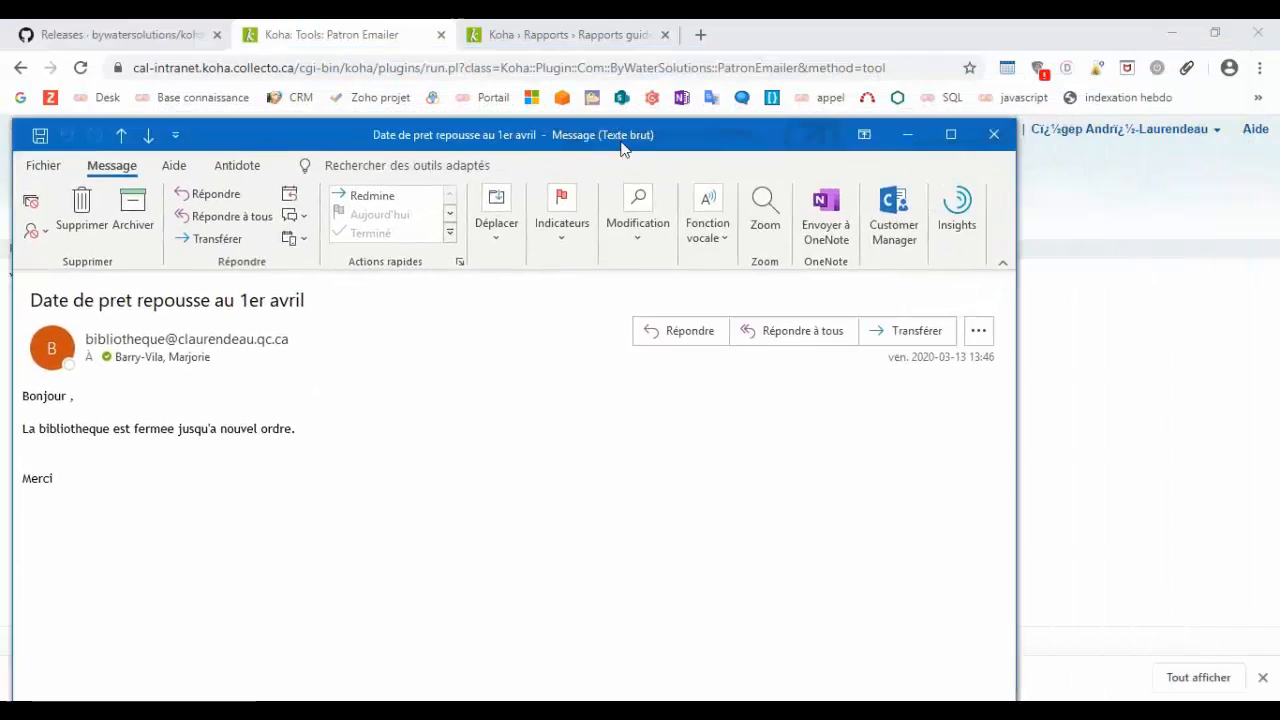
click(1010, 138)
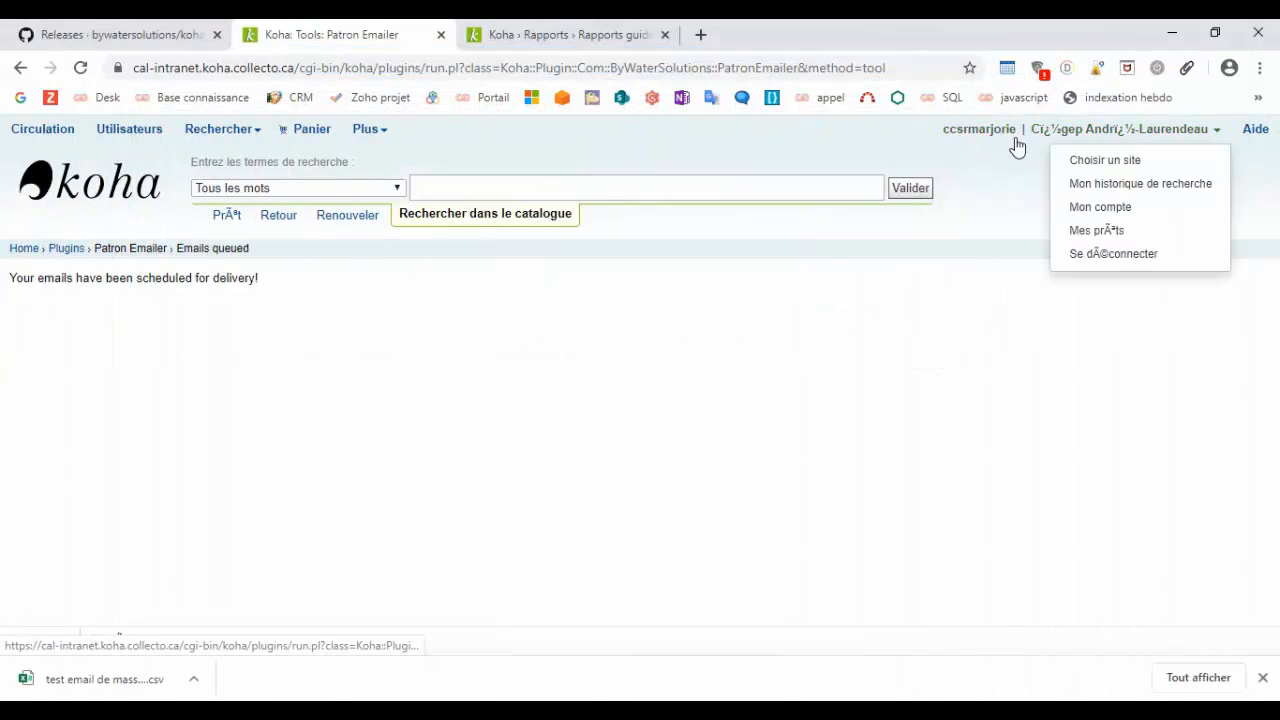
click(1118, 213)
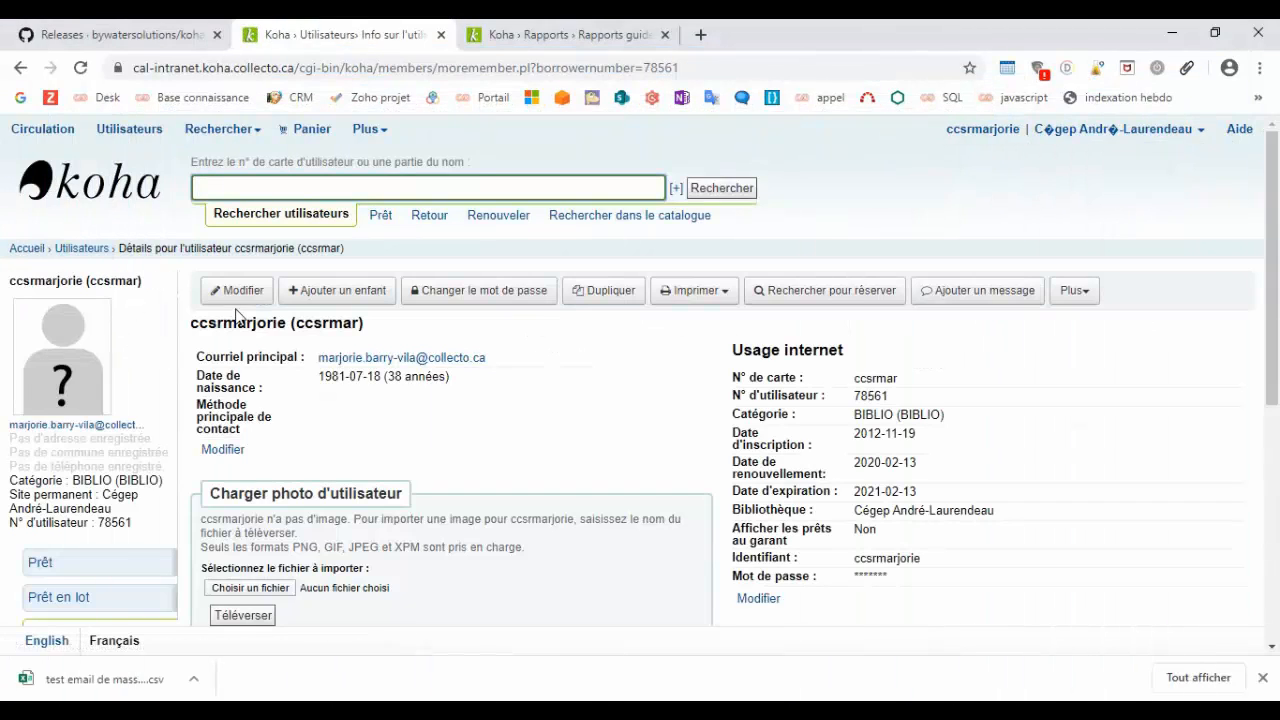
click(244, 292)
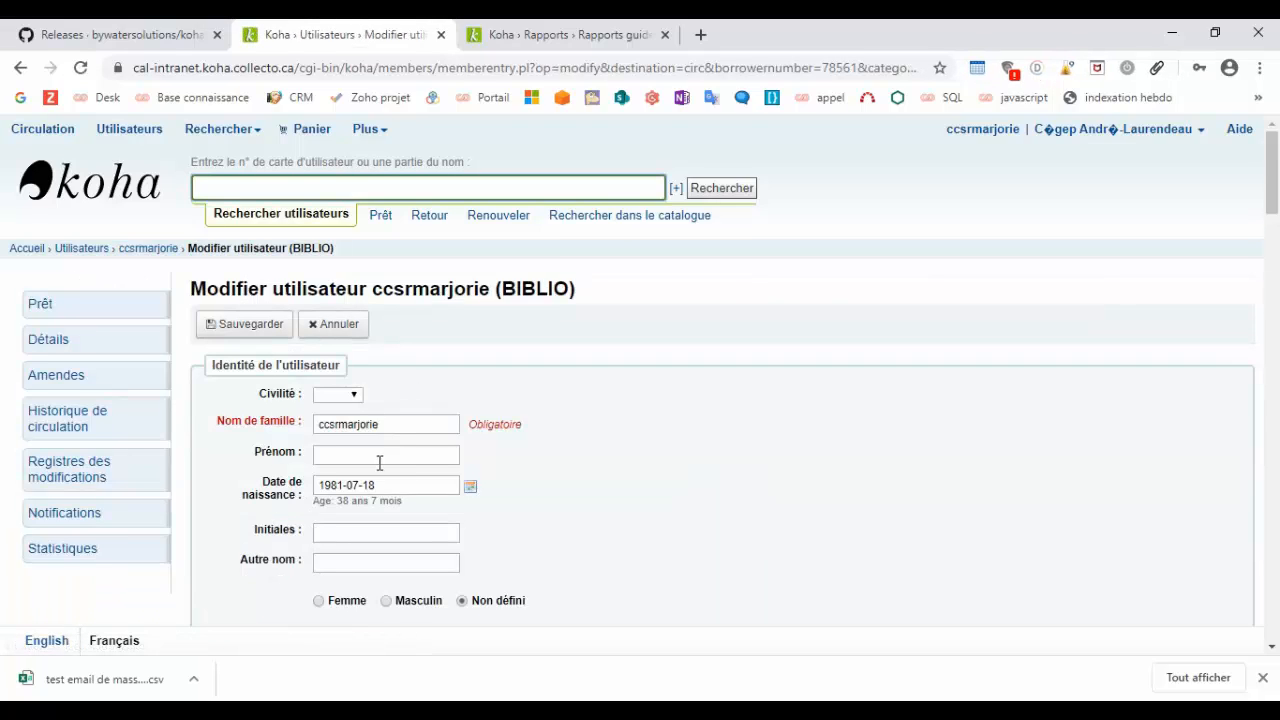
click(103, 314)
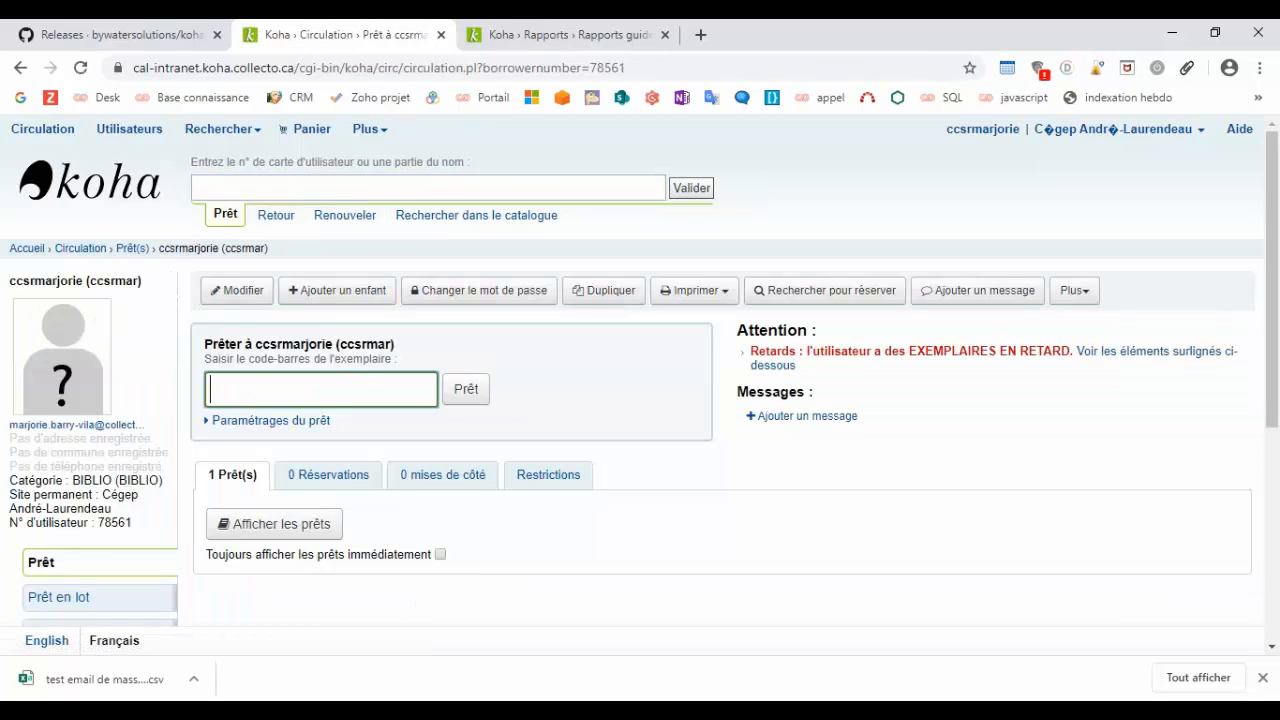
Bring the received email message back to the front, reposition its window and close it
key(alt+Tab)
drag(520, 232, 786, 110)
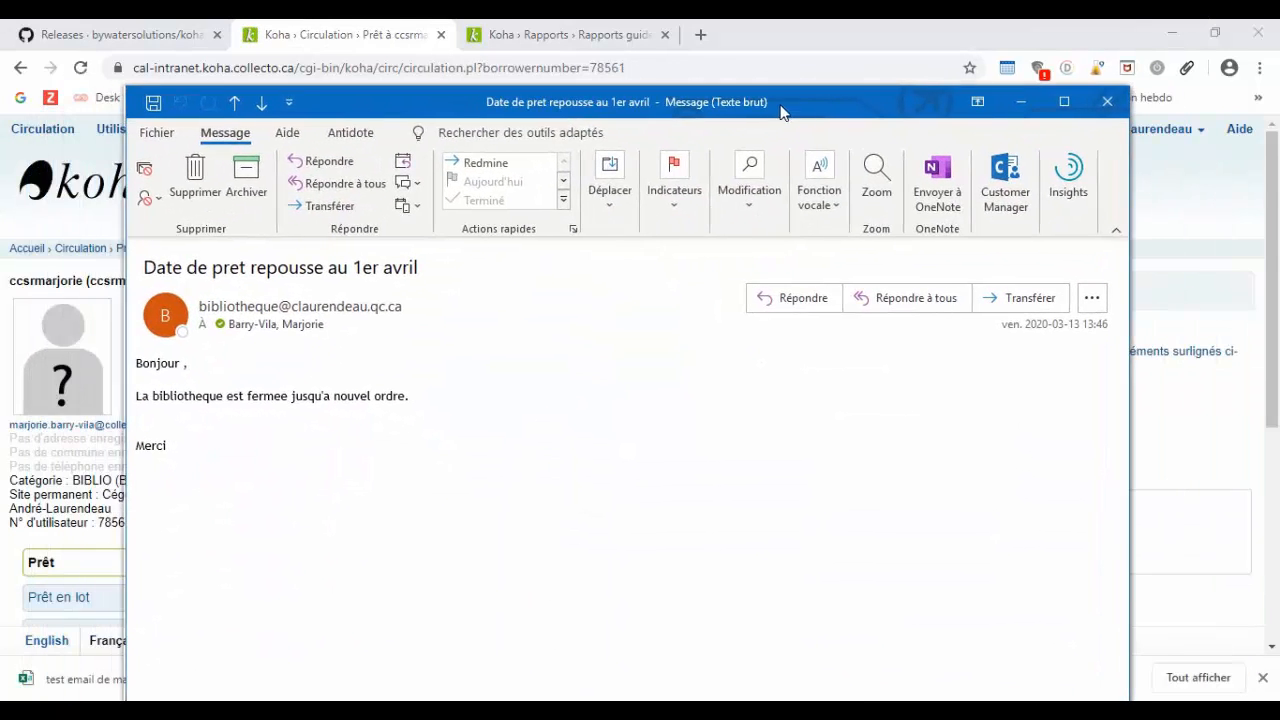
click(1108, 109)
Open the patron's sent notifications and display the text of the newest sent email titled "Date de pret repousse au 1er avril"
scroll(137, 543, down, 4)
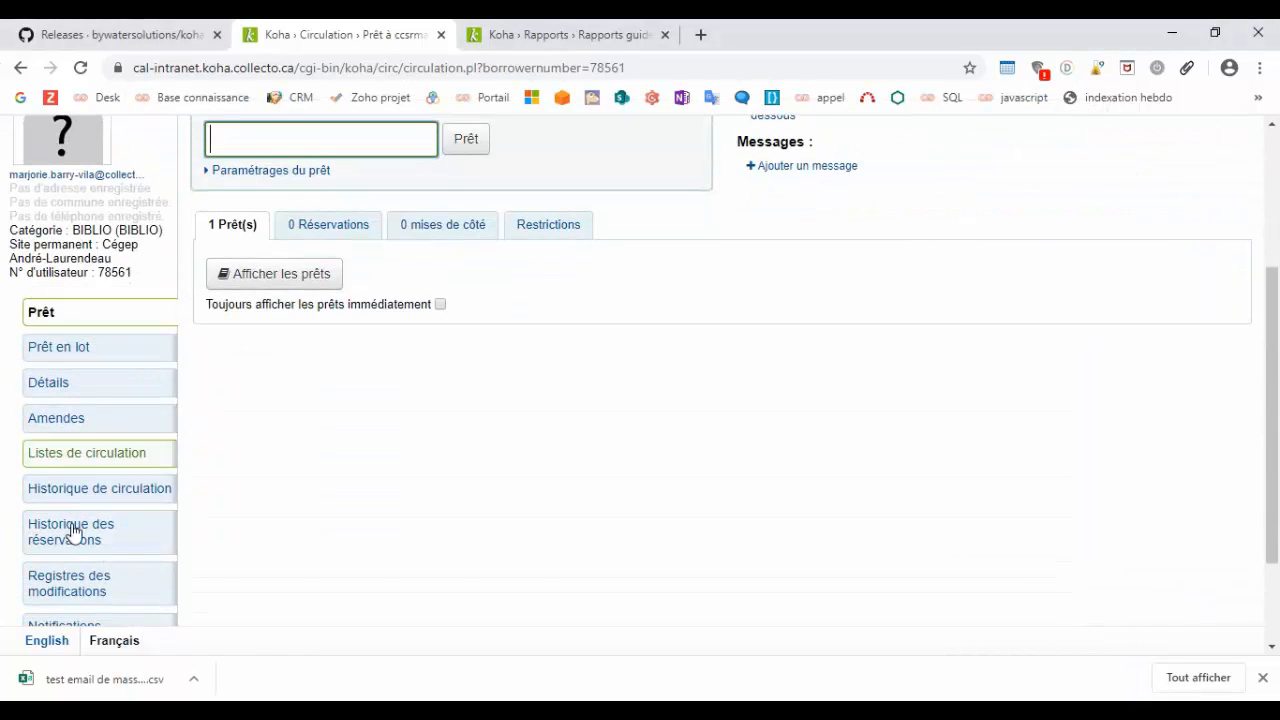
click(66, 490)
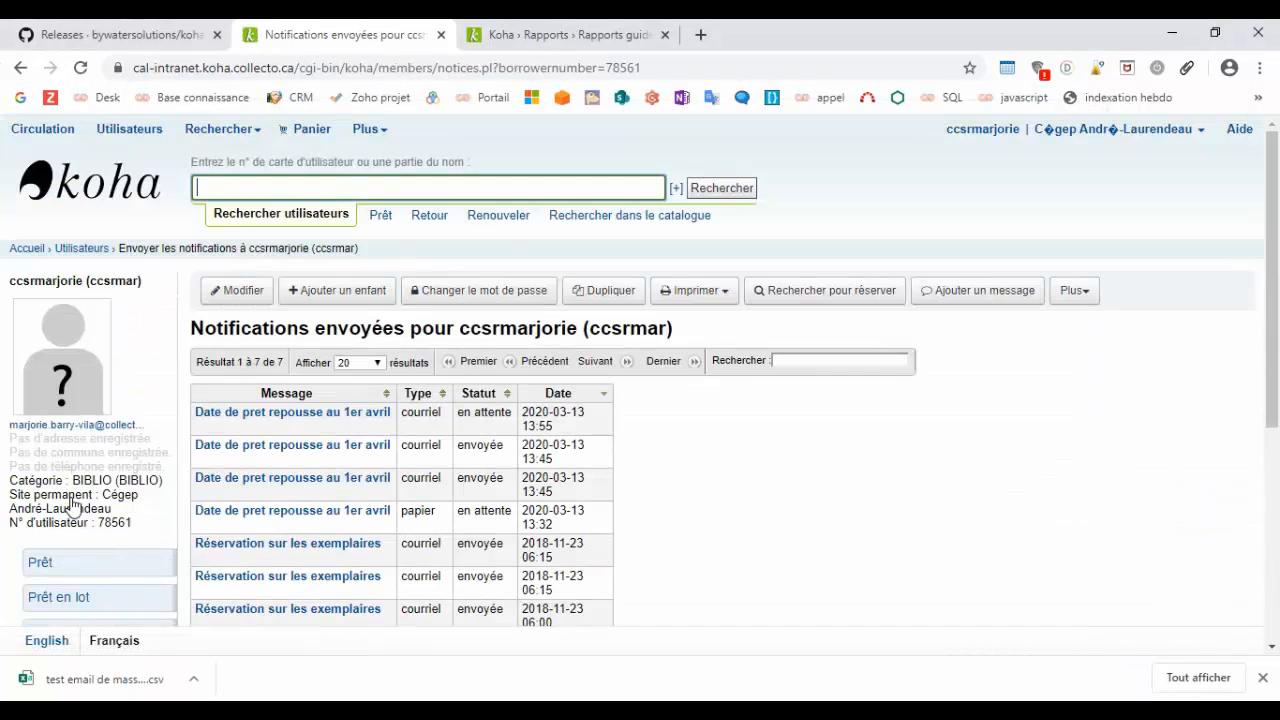
scroll(264, 418, down, 2)
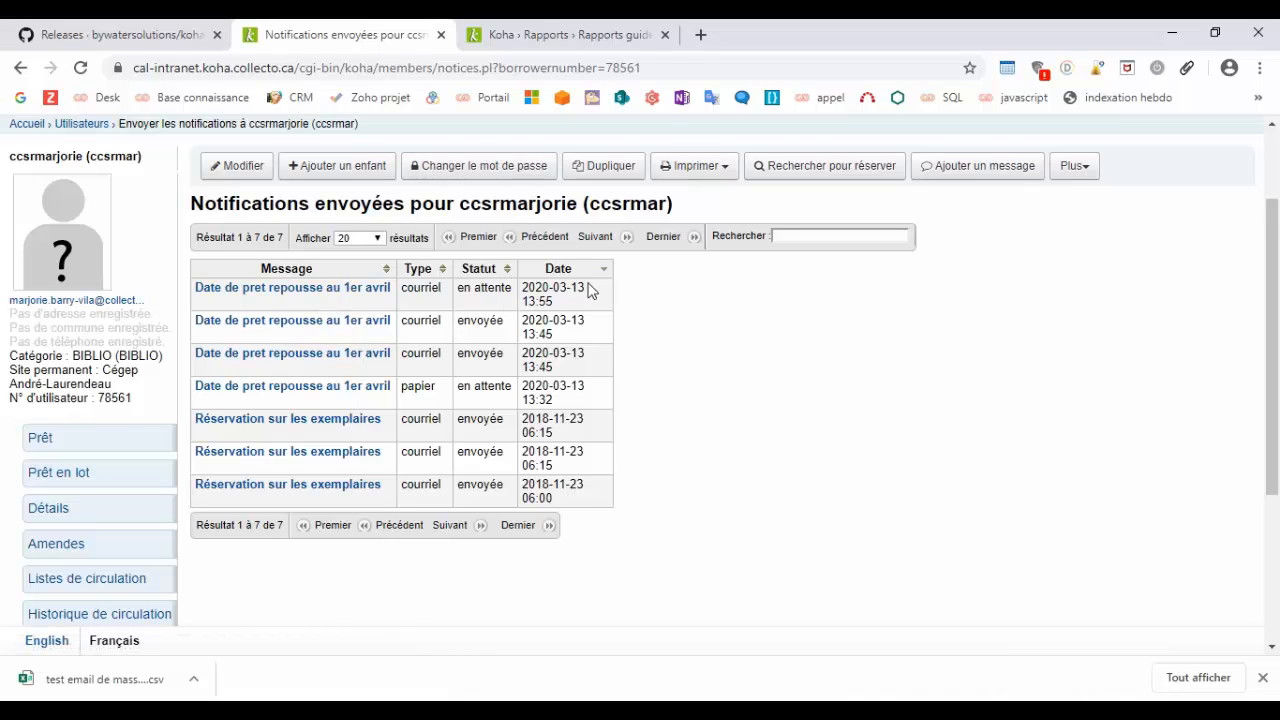
click(322, 325)
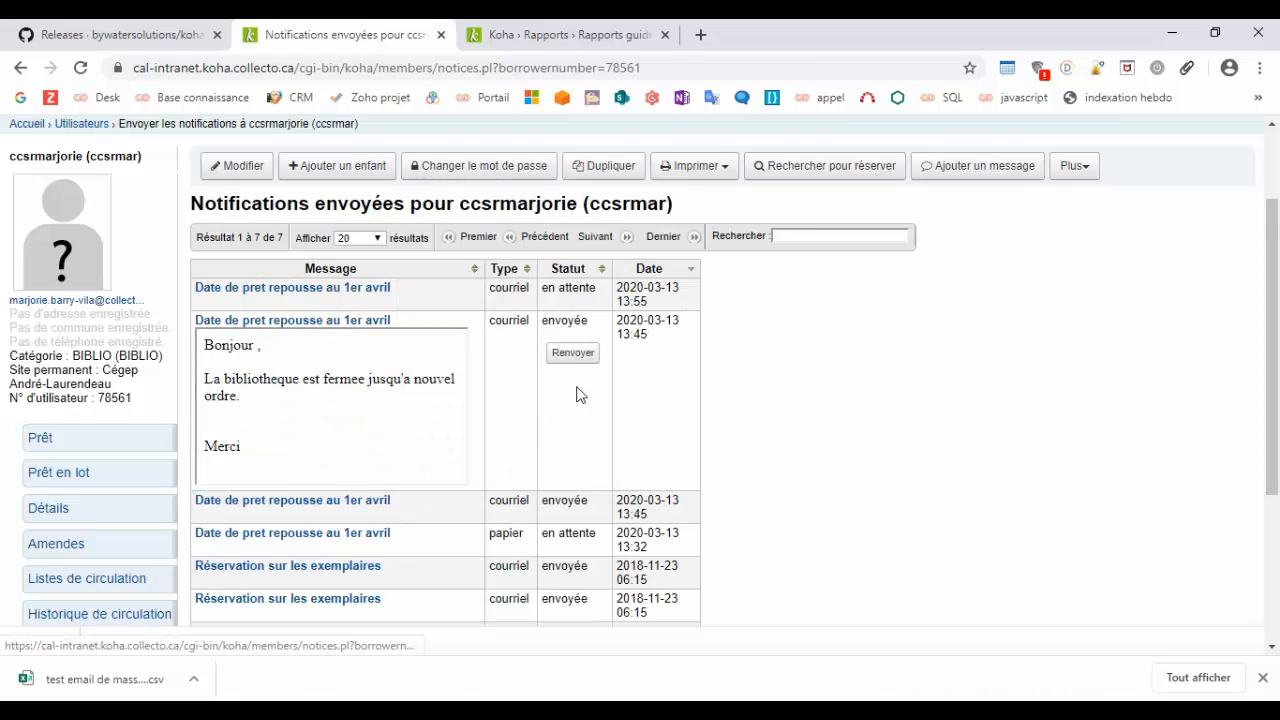